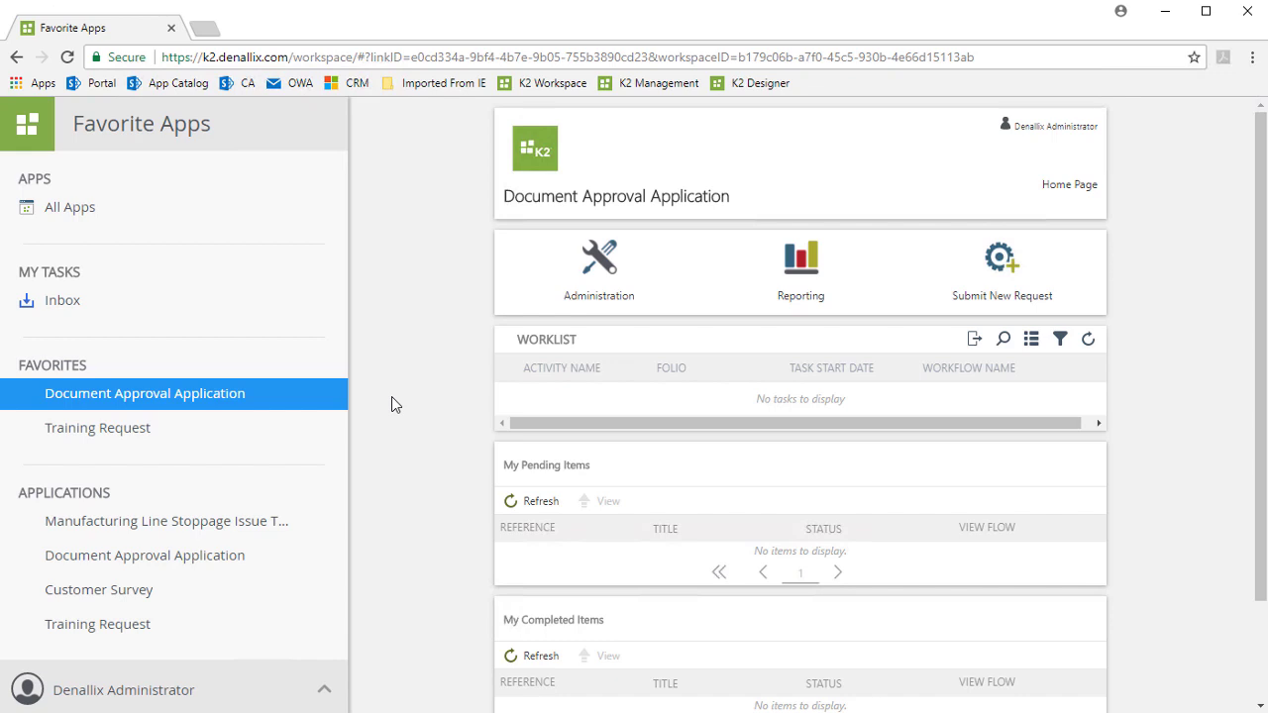
Browse all items and expand All Items > Apps > K2 in the tree.
{"action": "left_click", "coordinate": [30, 126]}
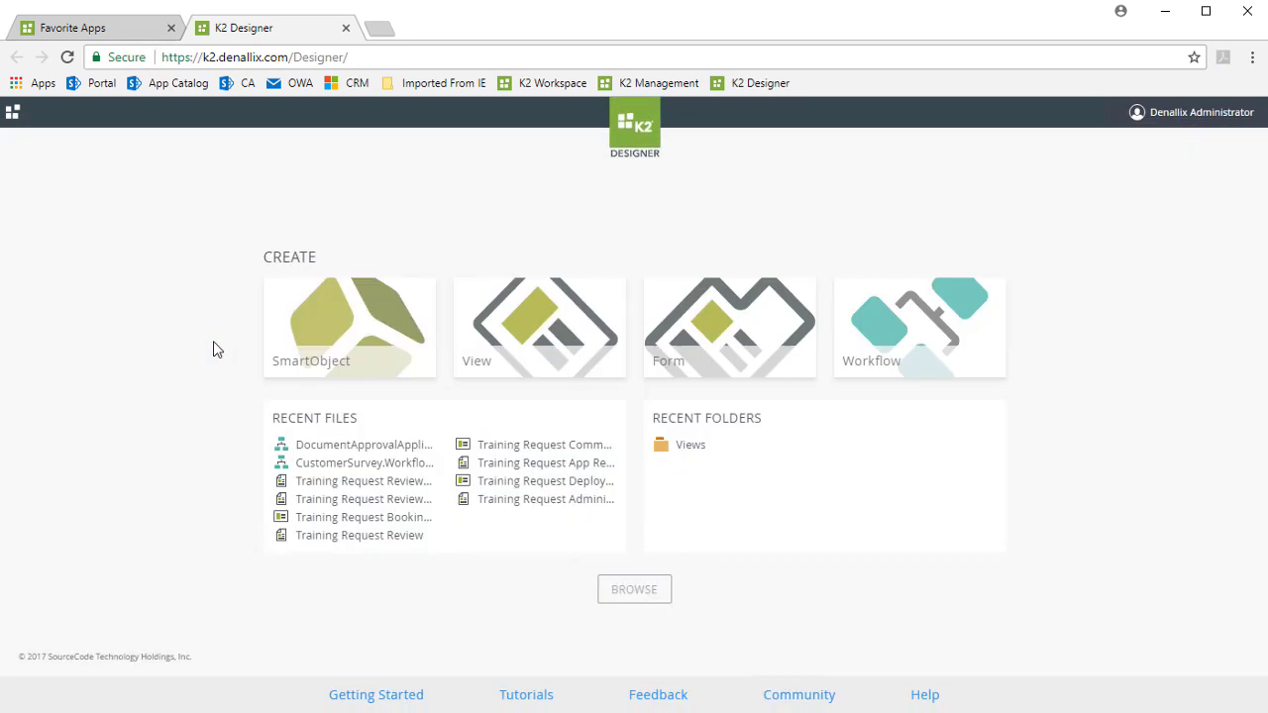
{"action": "left_click", "coordinate": [607, 595]}
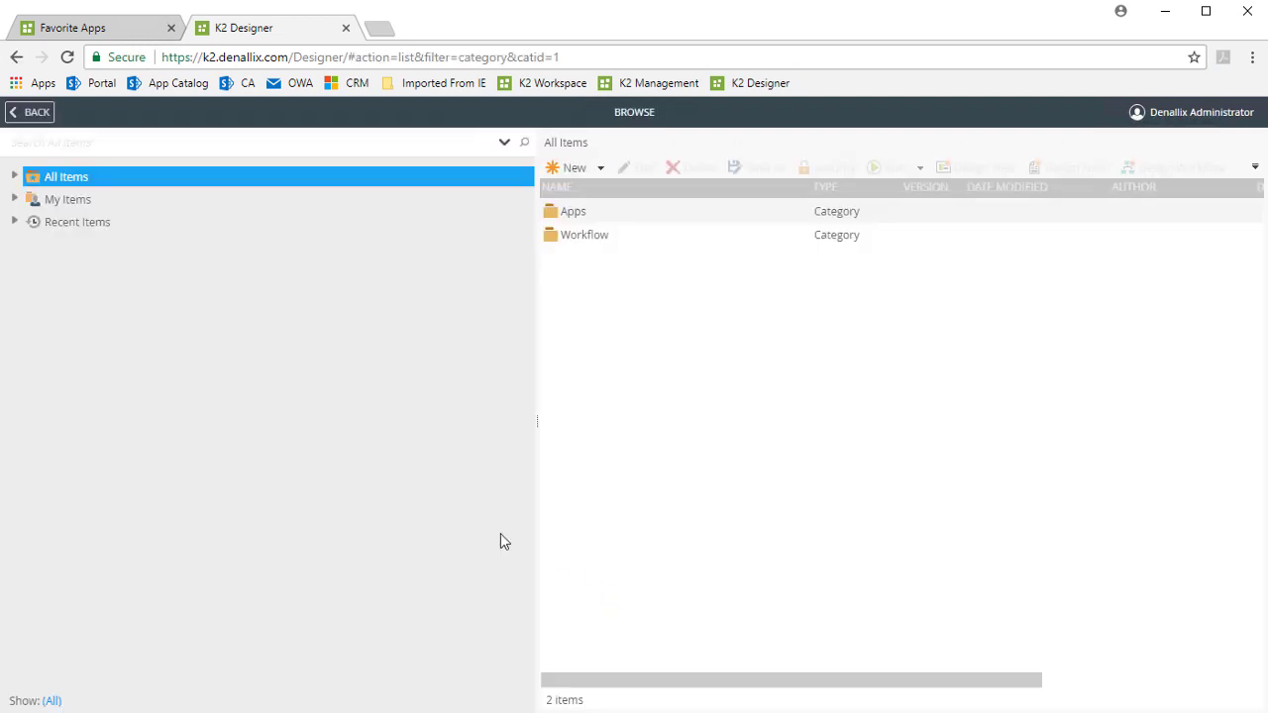
{"action": "left_click", "coordinate": [15, 176]}
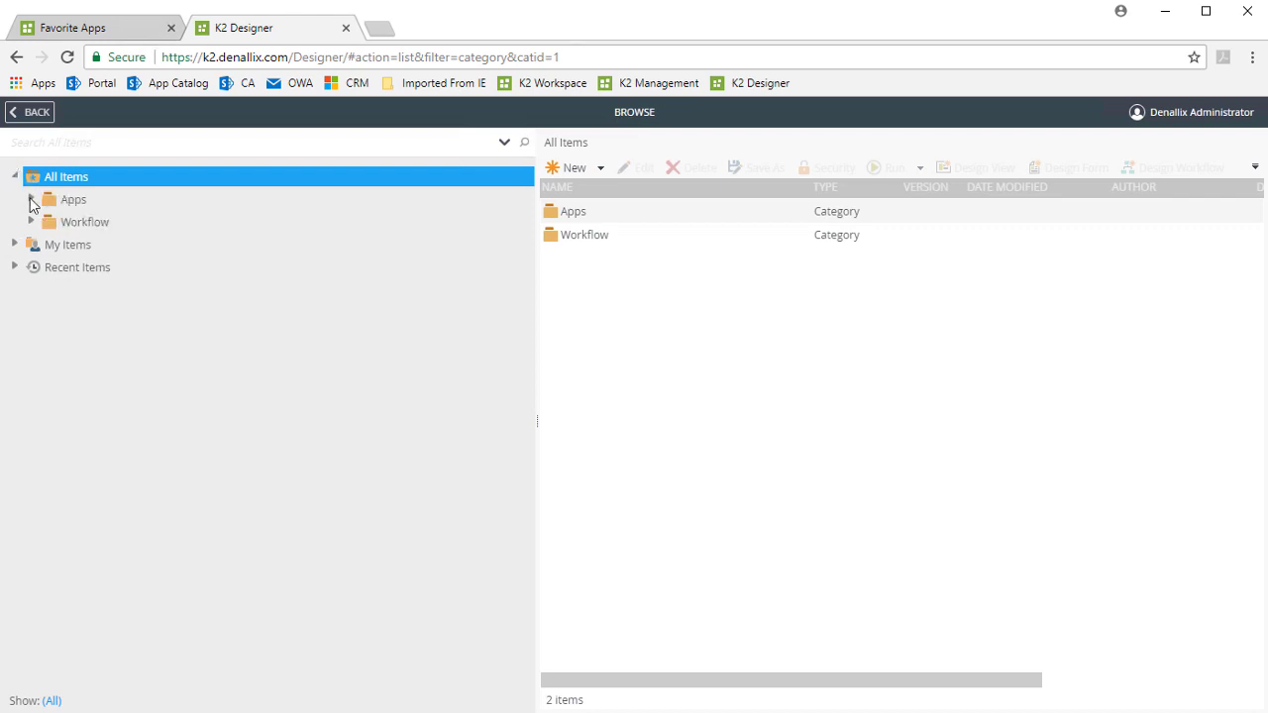
{"action": "left_click", "coordinate": [31, 200]}
{"action": "left_click", "coordinate": [47, 222]}
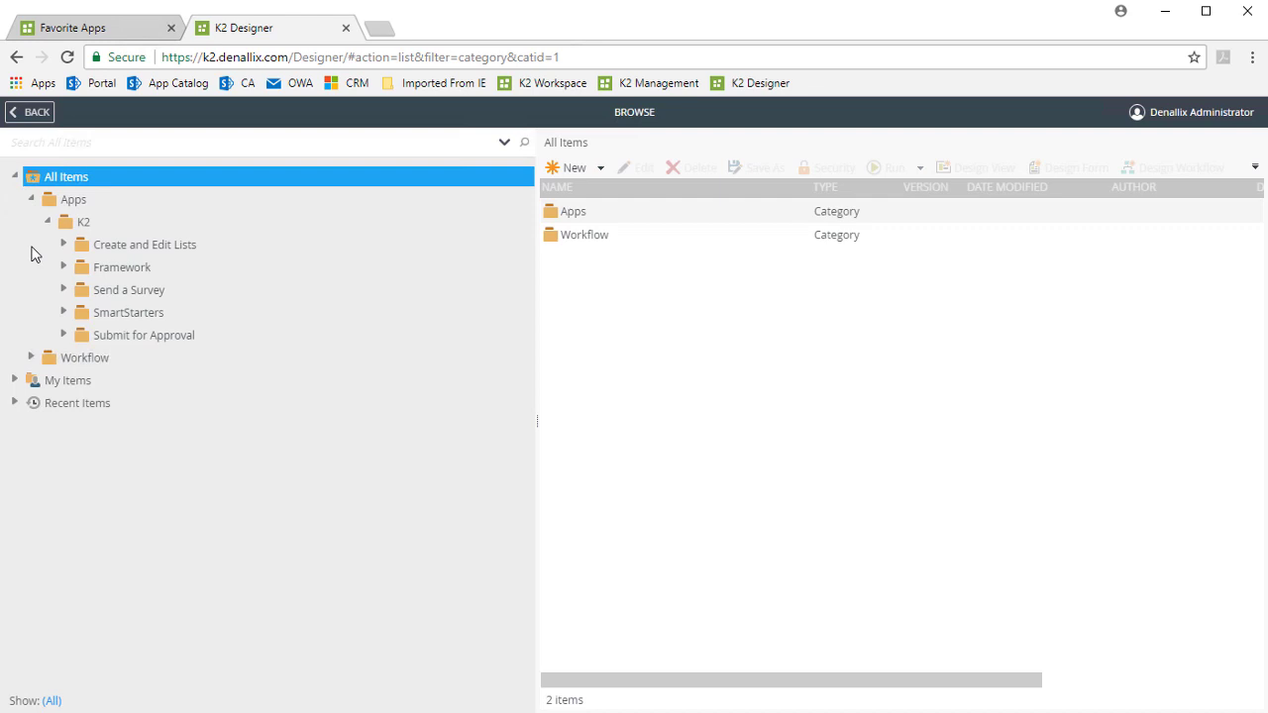
Peek into the Submit for Approval, Send a Survey and Create and Edit Lists folders.
{"action": "left_click", "coordinate": [64, 335]}
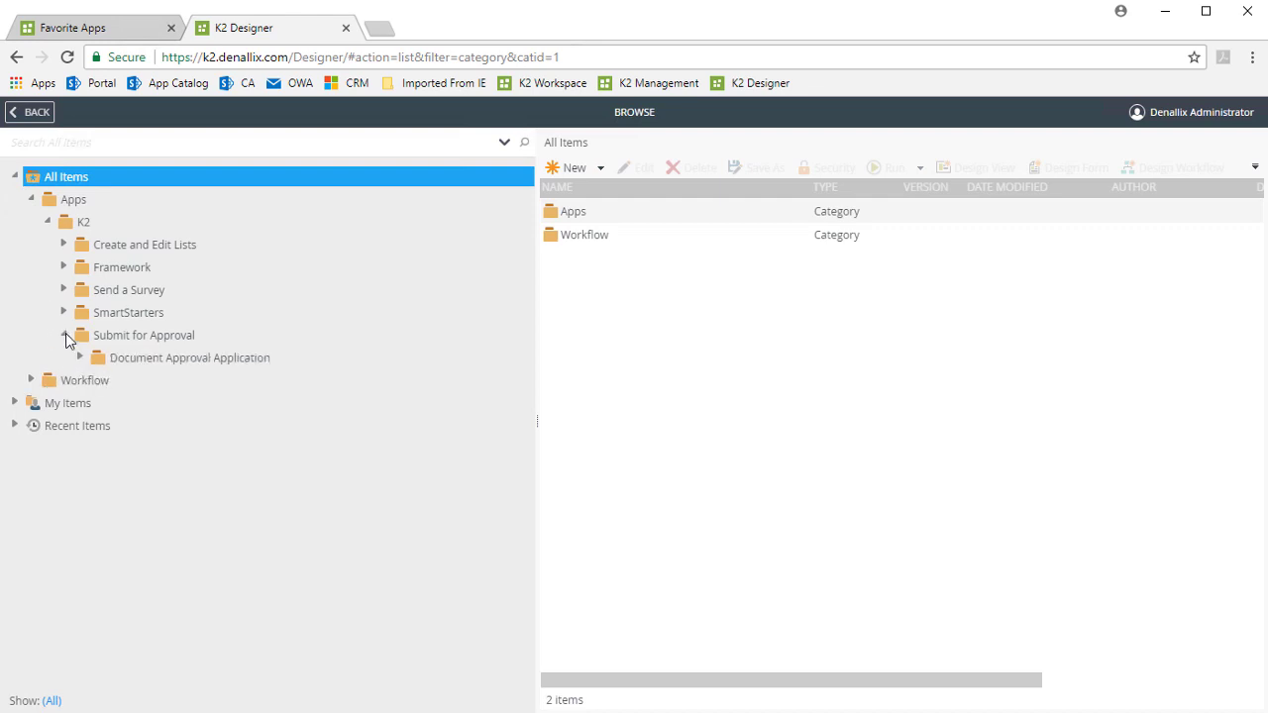
{"action": "left_click", "coordinate": [65, 336]}
{"action": "left_click", "coordinate": [63, 289]}
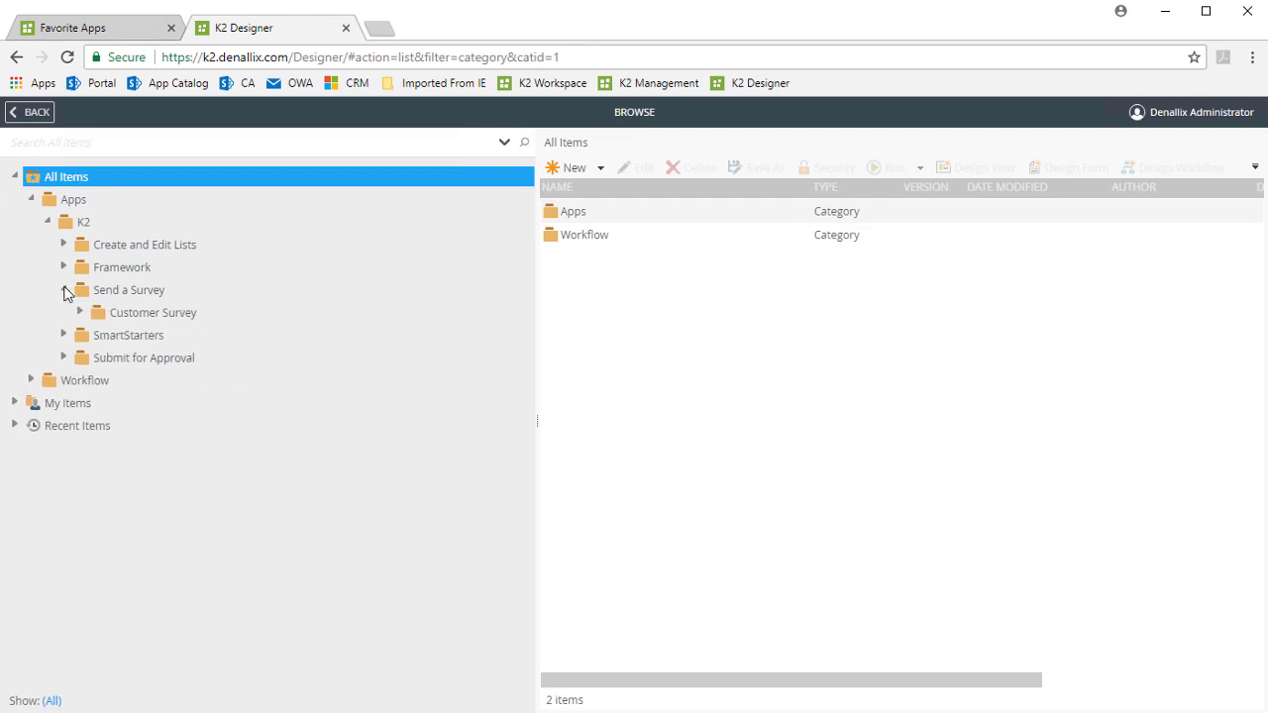
{"action": "left_click", "coordinate": [64, 289]}
{"action": "left_click", "coordinate": [62, 244]}
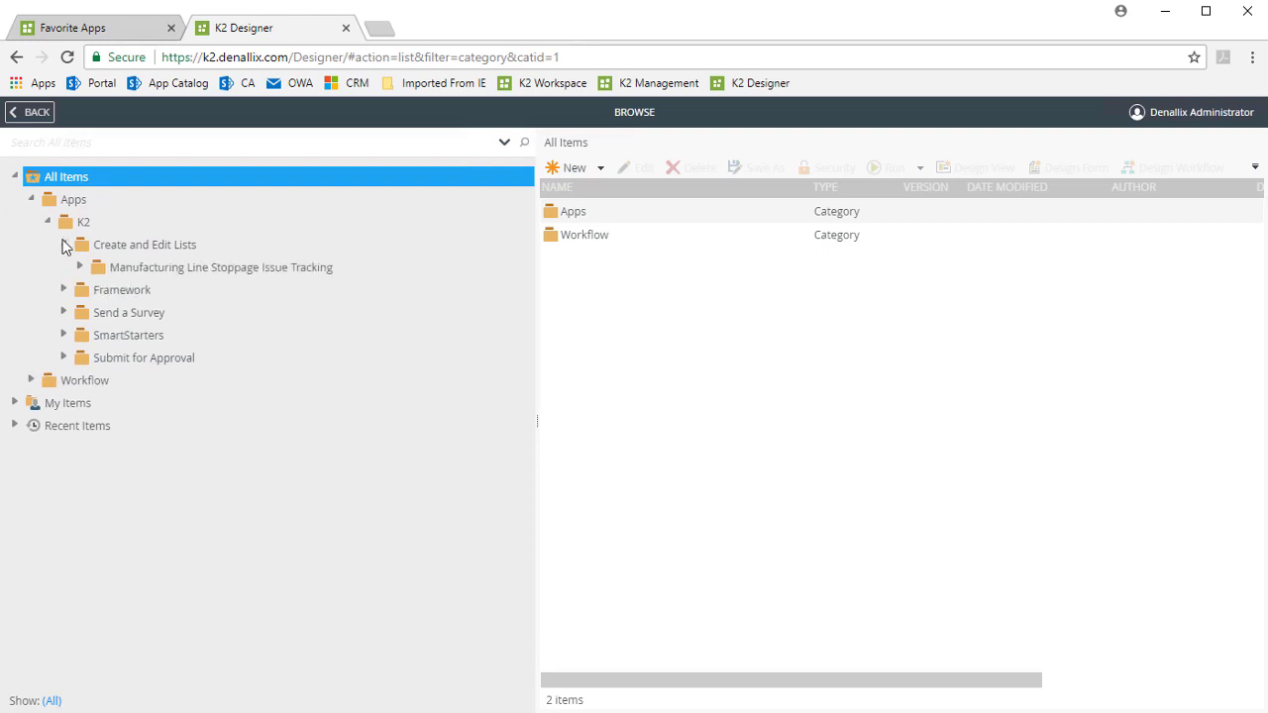
{"action": "left_click", "coordinate": [63, 245]}
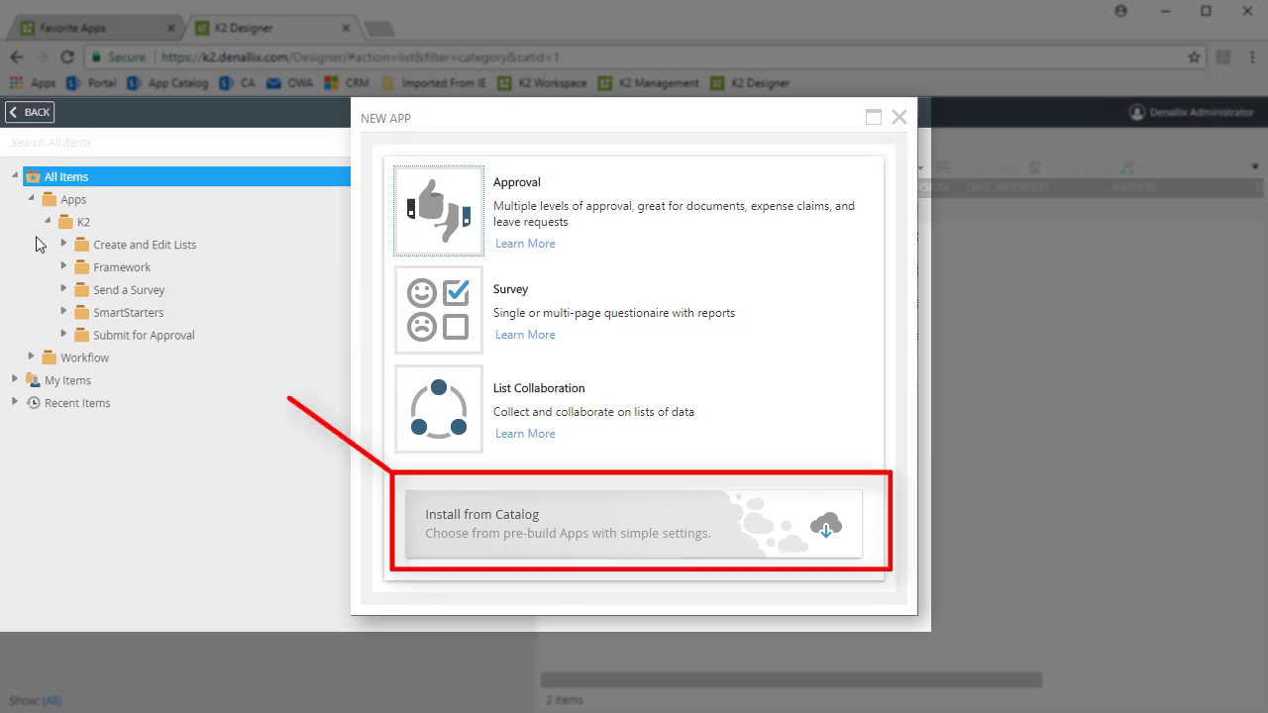
{"action": "left_click", "coordinate": [63, 311]}
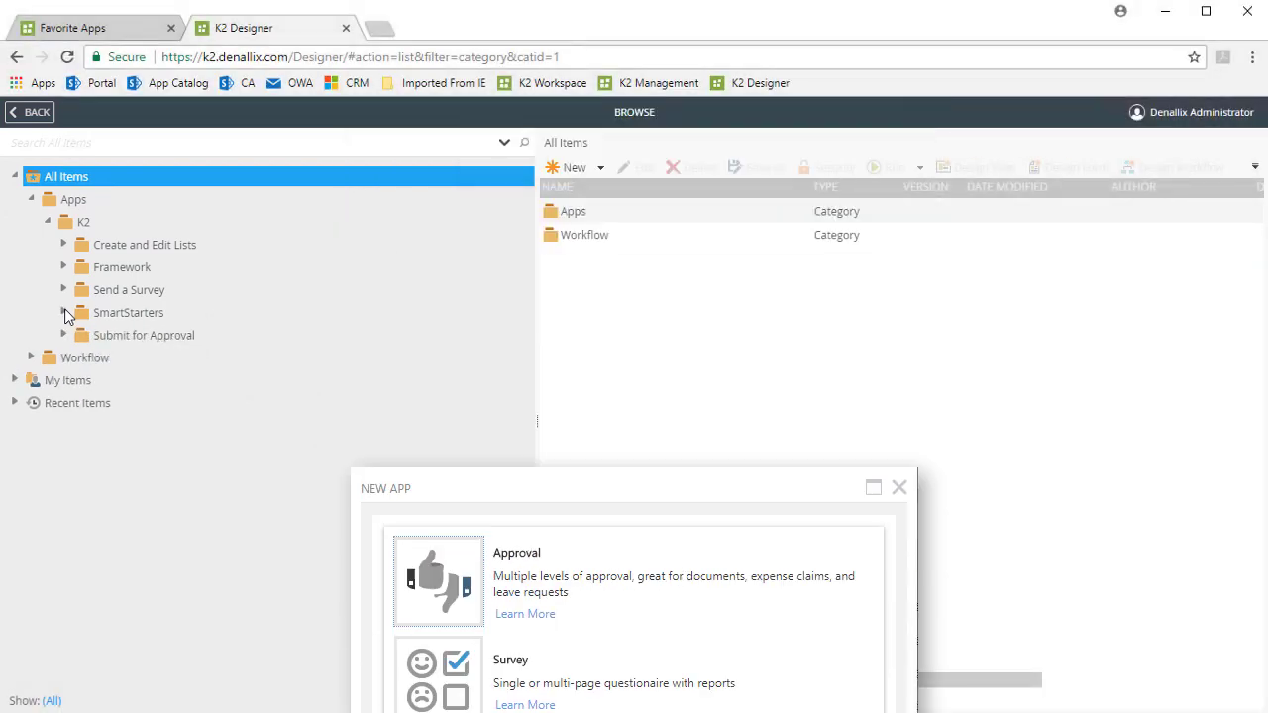
{"action": "left_click", "coordinate": [64, 311]}
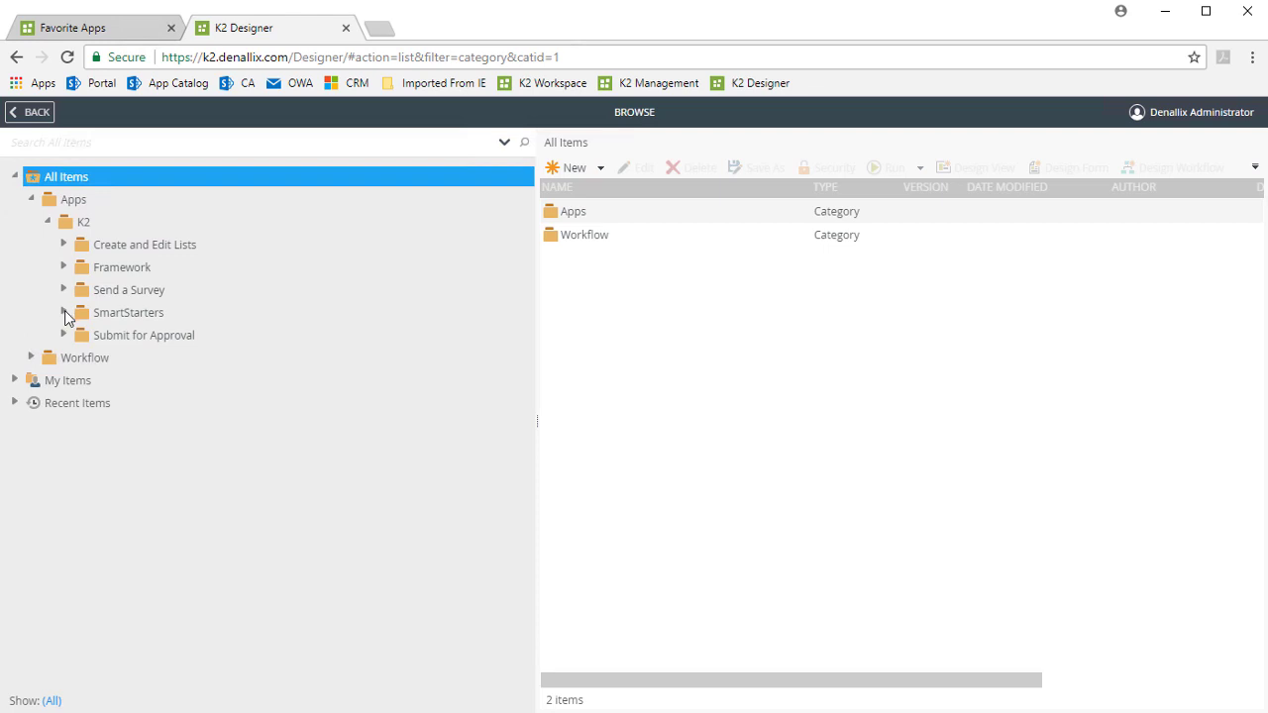
Expand Submit for Approval > Document Approval Application, glance at Forms and Views, then expand Workflows.
{"action": "left_click", "coordinate": [63, 335]}
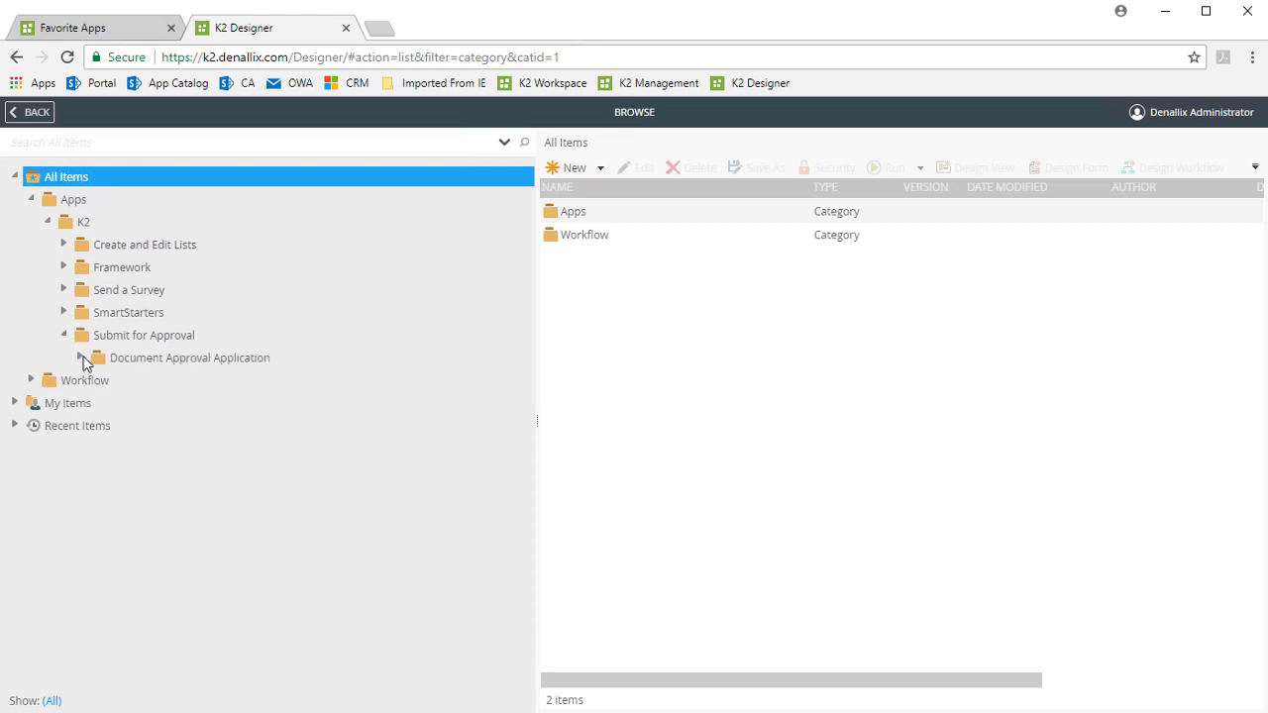
{"action": "left_click", "coordinate": [81, 358]}
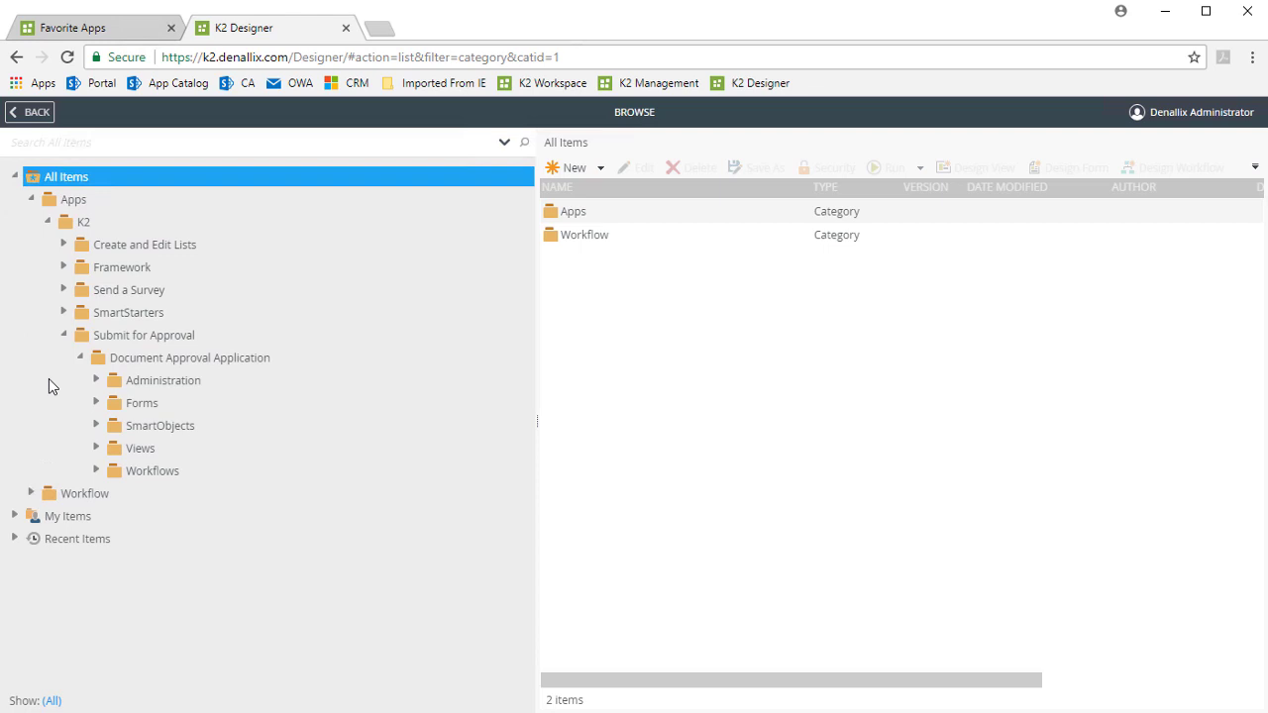
{"action": "left_click", "coordinate": [96, 403]}
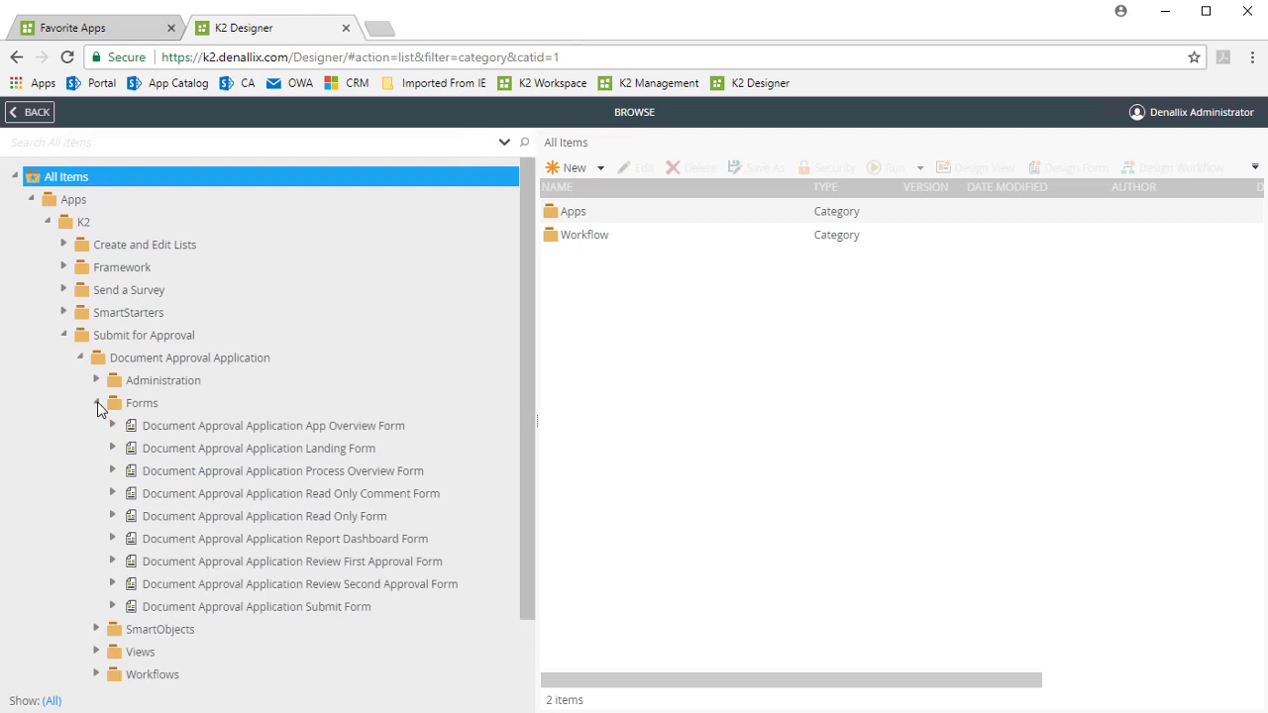
{"action": "left_click", "coordinate": [96, 404]}
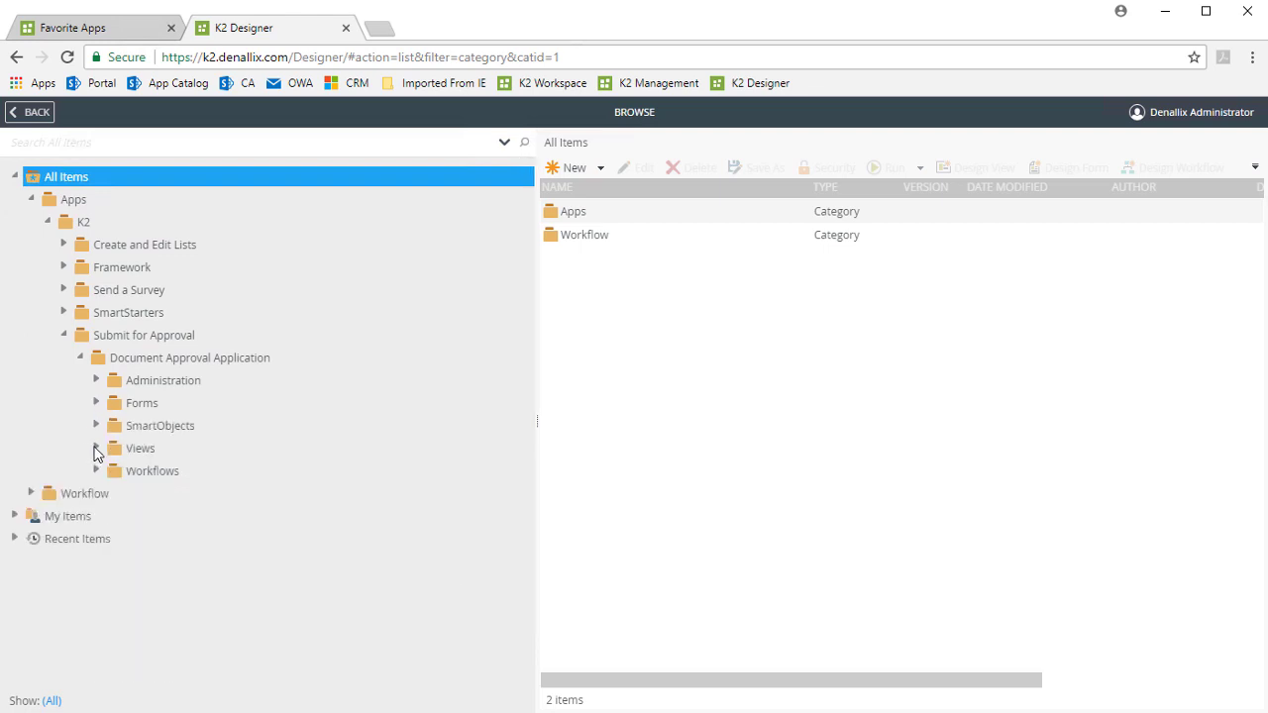
{"action": "left_click", "coordinate": [96, 450]}
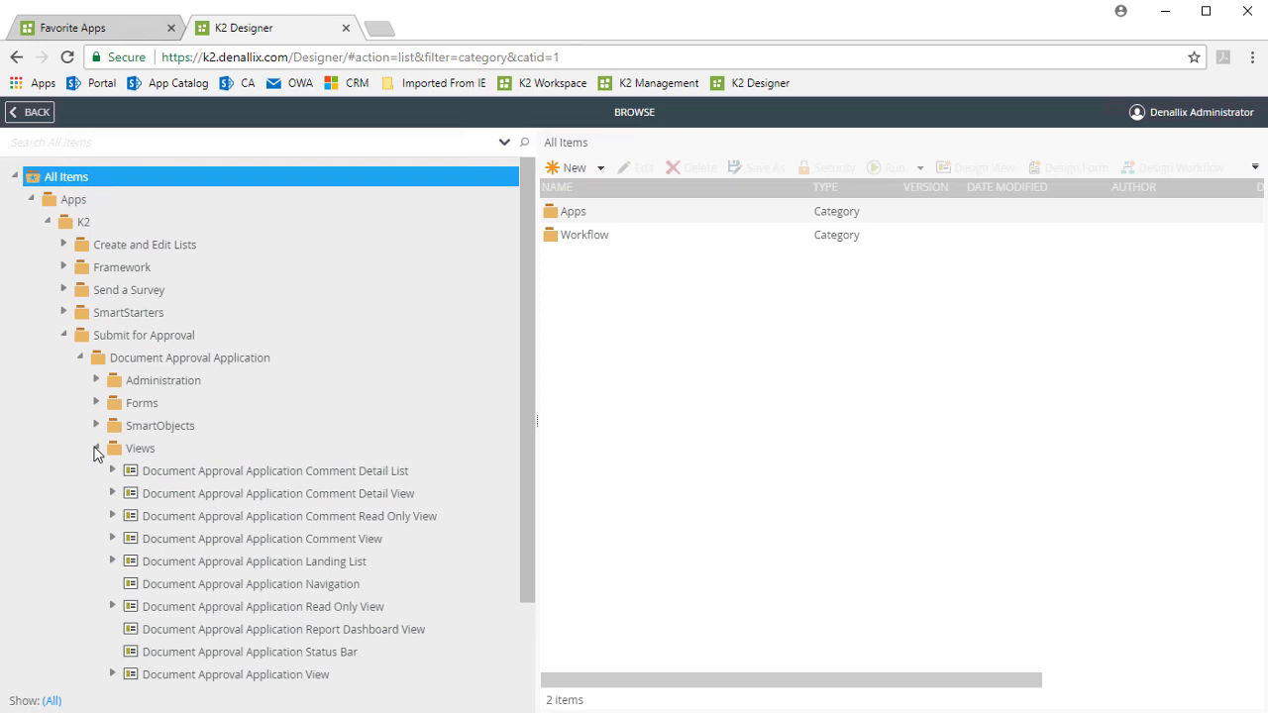
{"action": "left_click", "coordinate": [96, 449]}
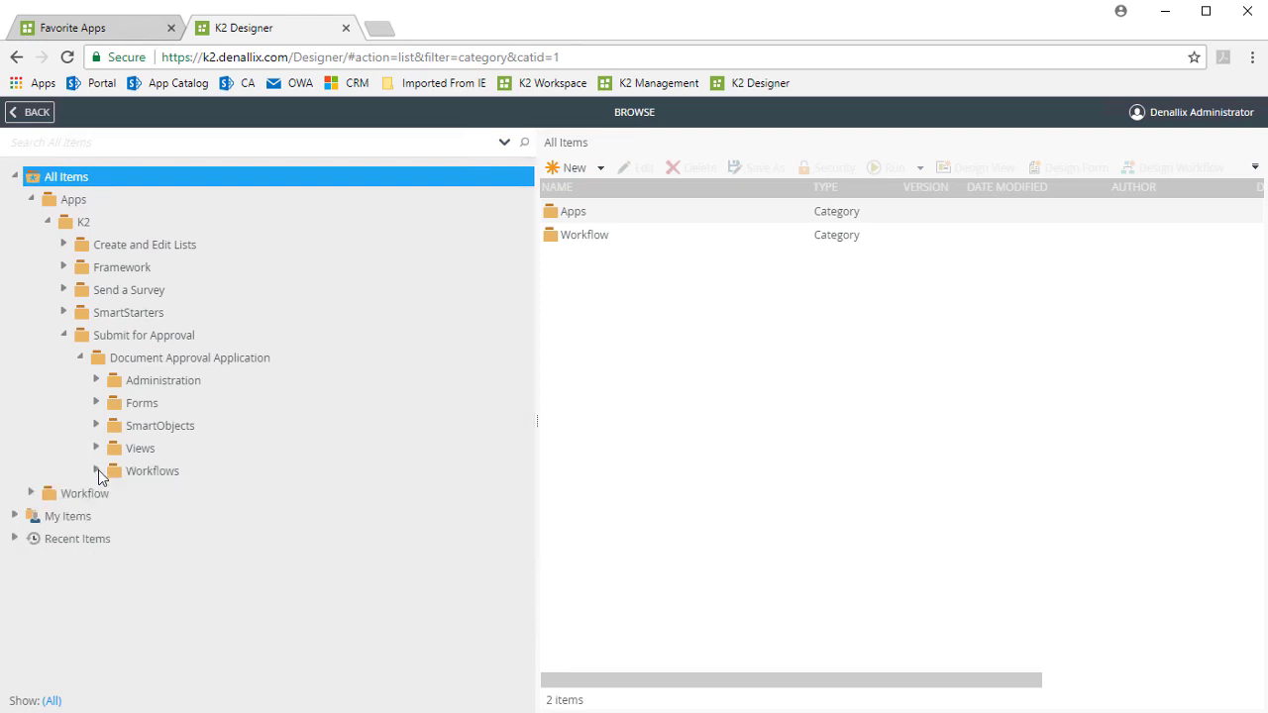
{"action": "left_click", "coordinate": [96, 471]}
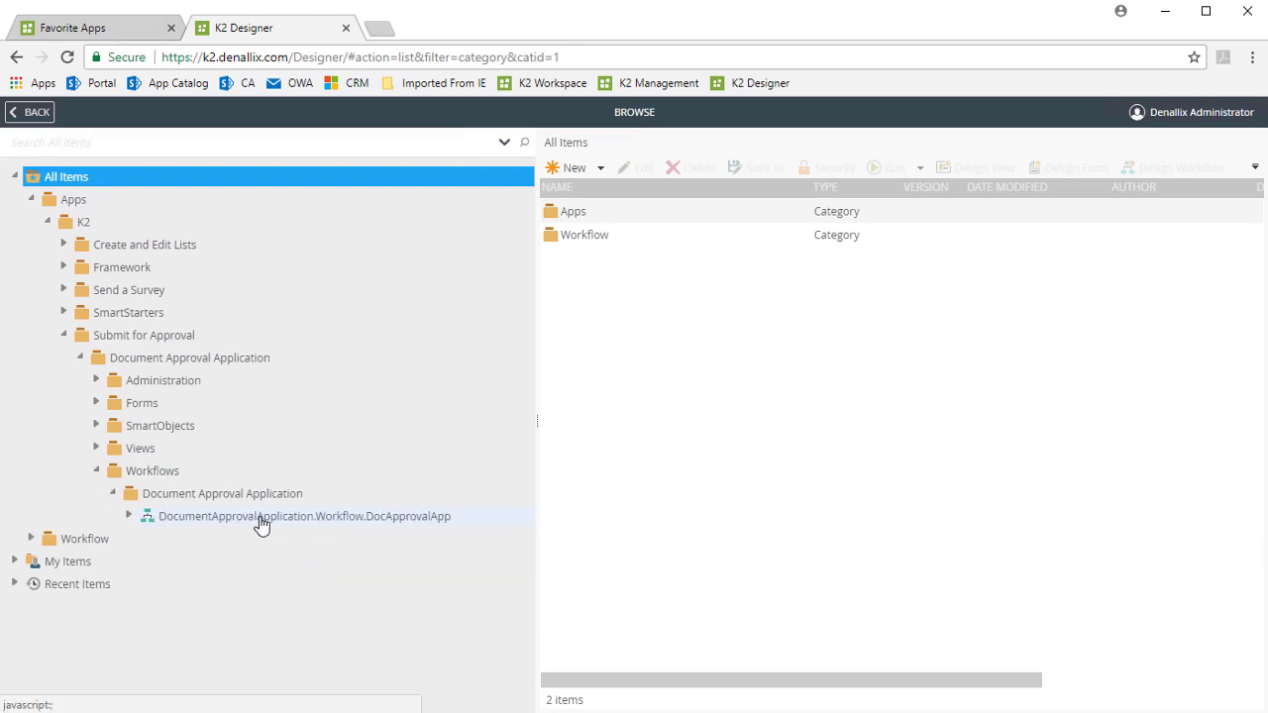
Open the DocApprovalApp workflow for editing and expand the full workflow steps panel.
{"action": "left_click", "coordinate": [261, 523]}
{"action": "right_click", "coordinate": [263, 524]}
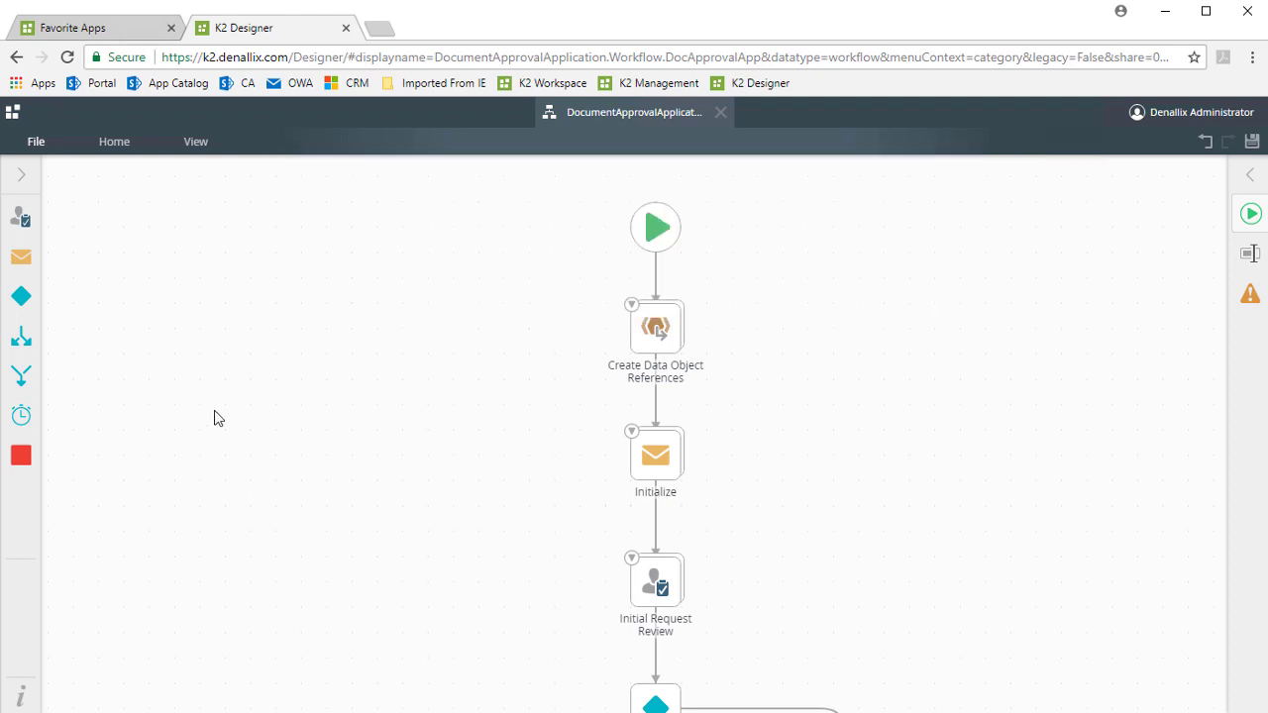
{"action": "left_click", "coordinate": [26, 178]}
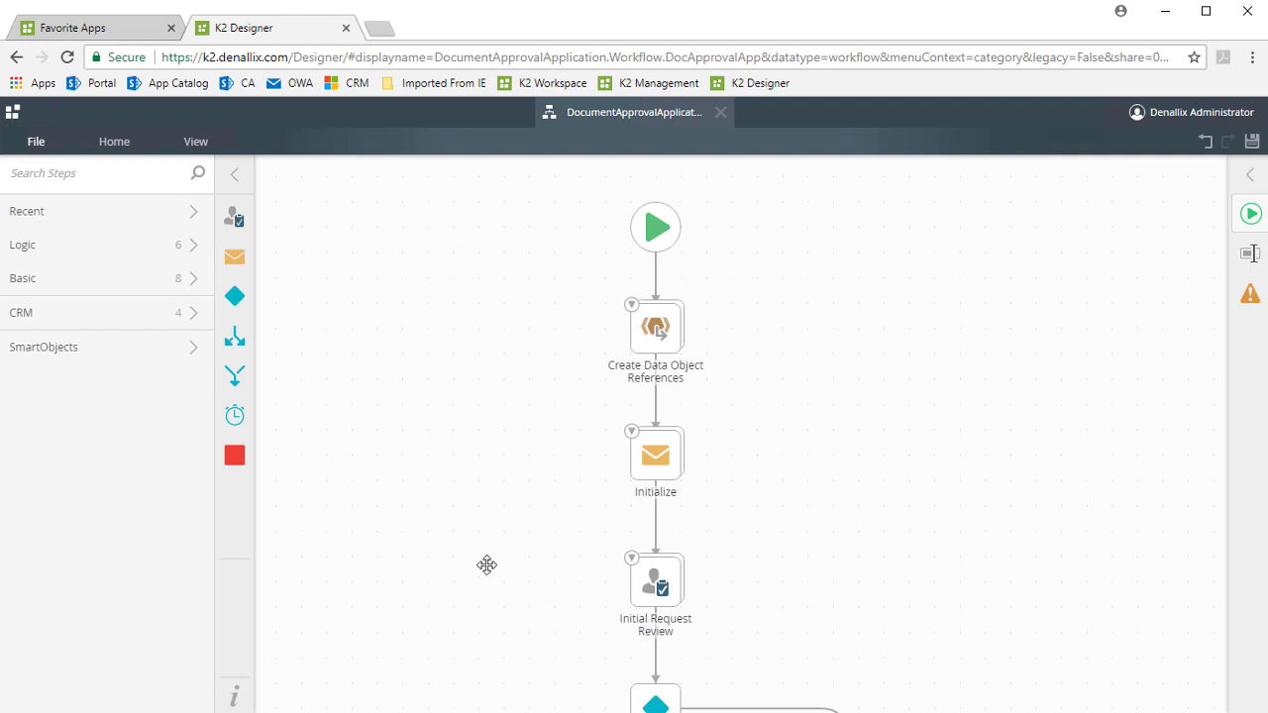
Pan the canvas down to the Final Review Decision with its Approved and Declined branches.
{"action": "left_click_drag", "start_coordinate": [486, 566], "coordinate": [476, 336]}
{"action": "left_click_drag", "start_coordinate": [453, 595], "coordinate": [469, 161]}
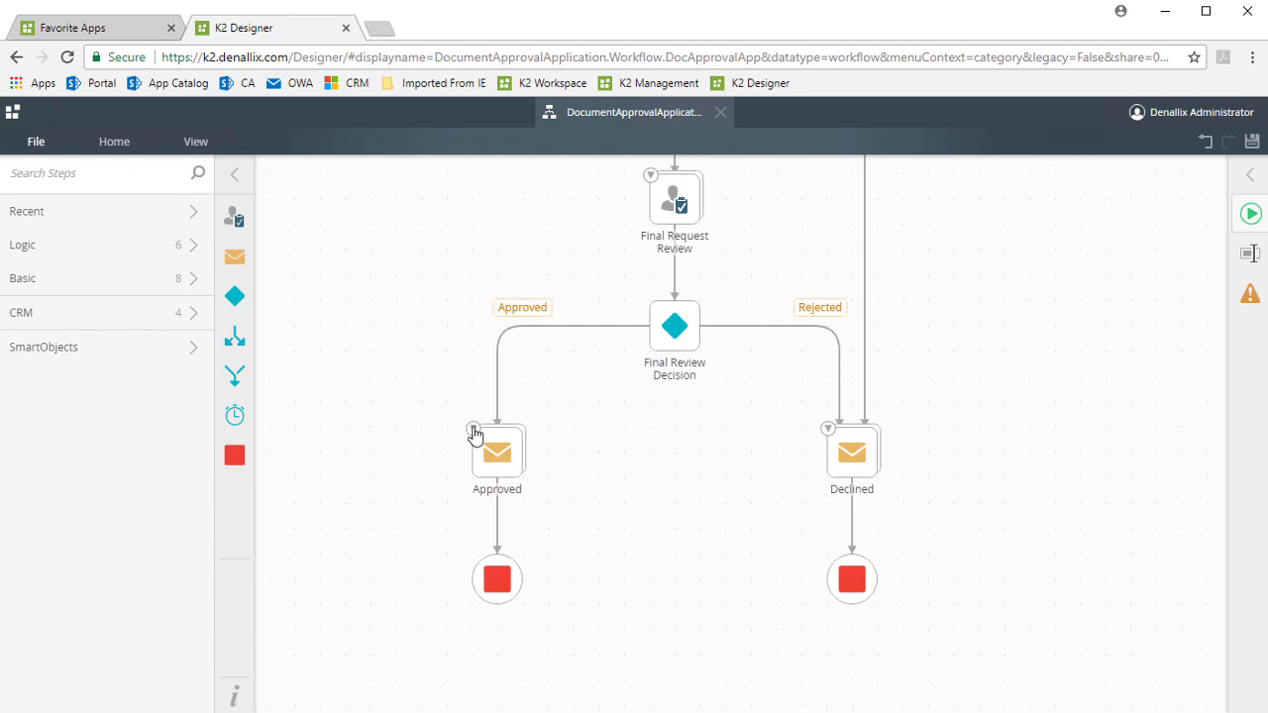
Expand the Approved branch's grouped steps and select the Approved email step.
{"action": "left_click", "coordinate": [473, 431]}
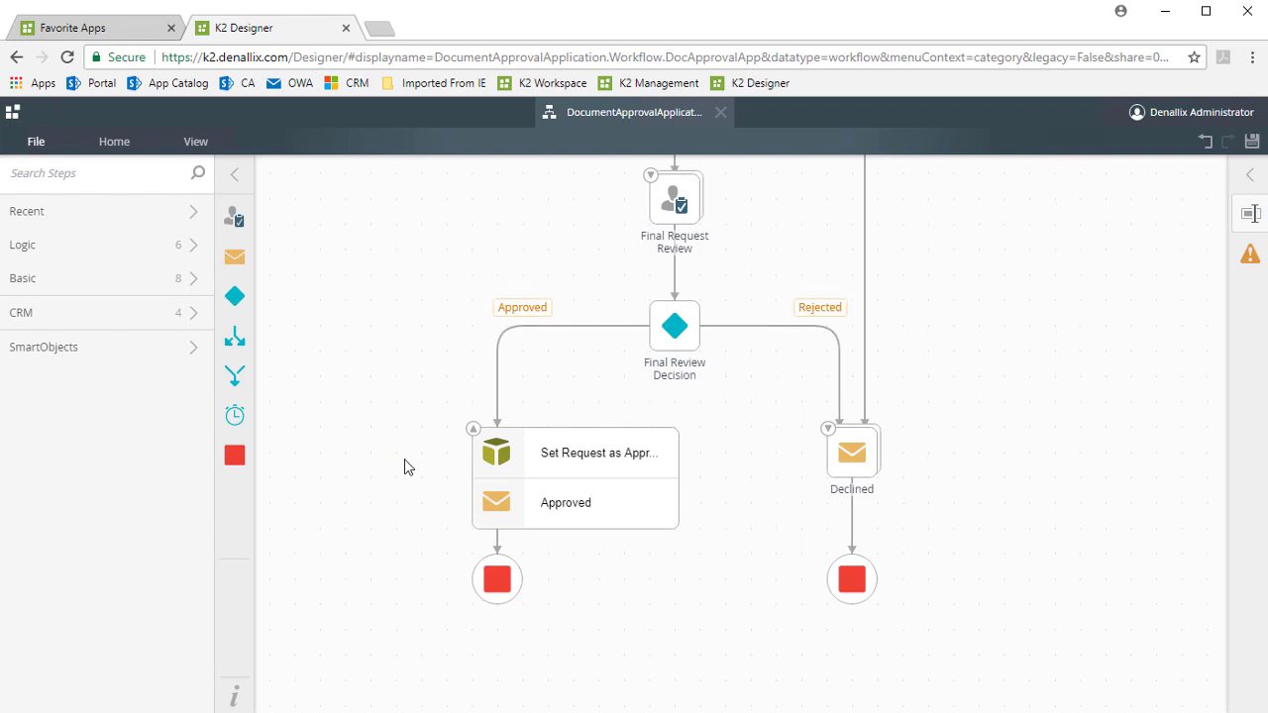
{"action": "left_click", "coordinate": [534, 501]}
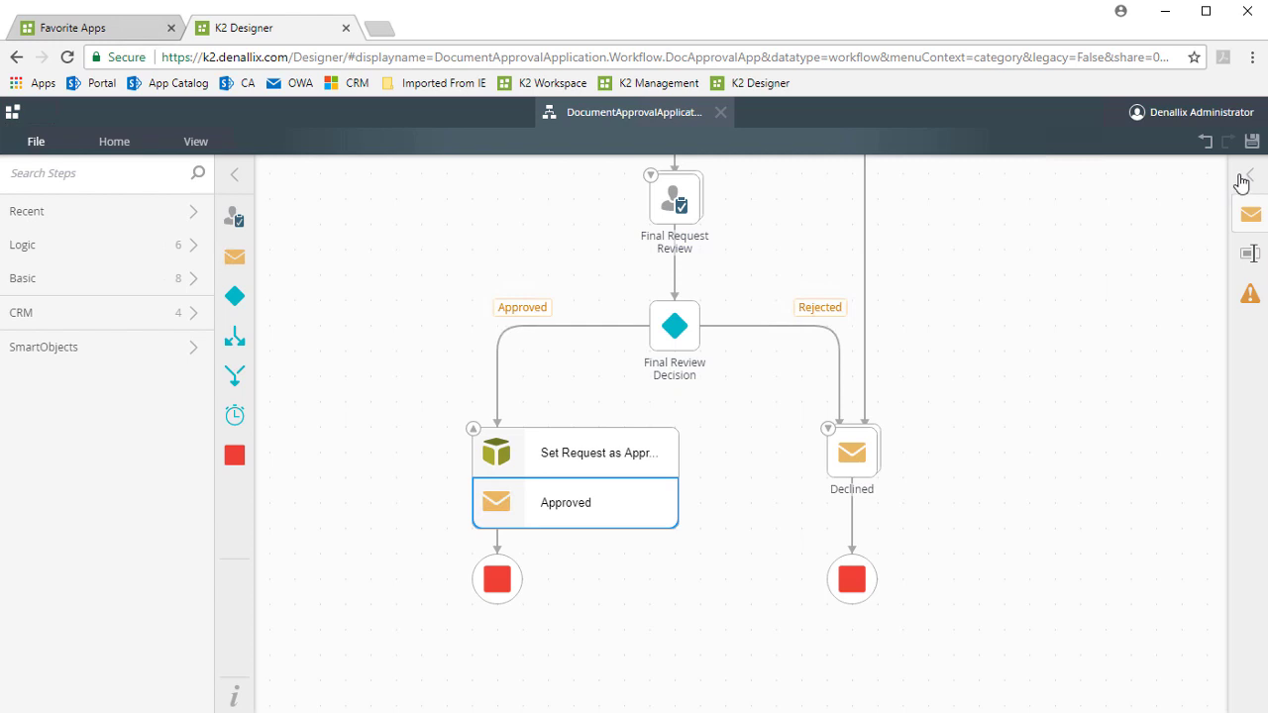
In the Approved email's Send Email settings, add a 'Document:' line below the date sentence.
{"action": "left_click", "coordinate": [1244, 179]}
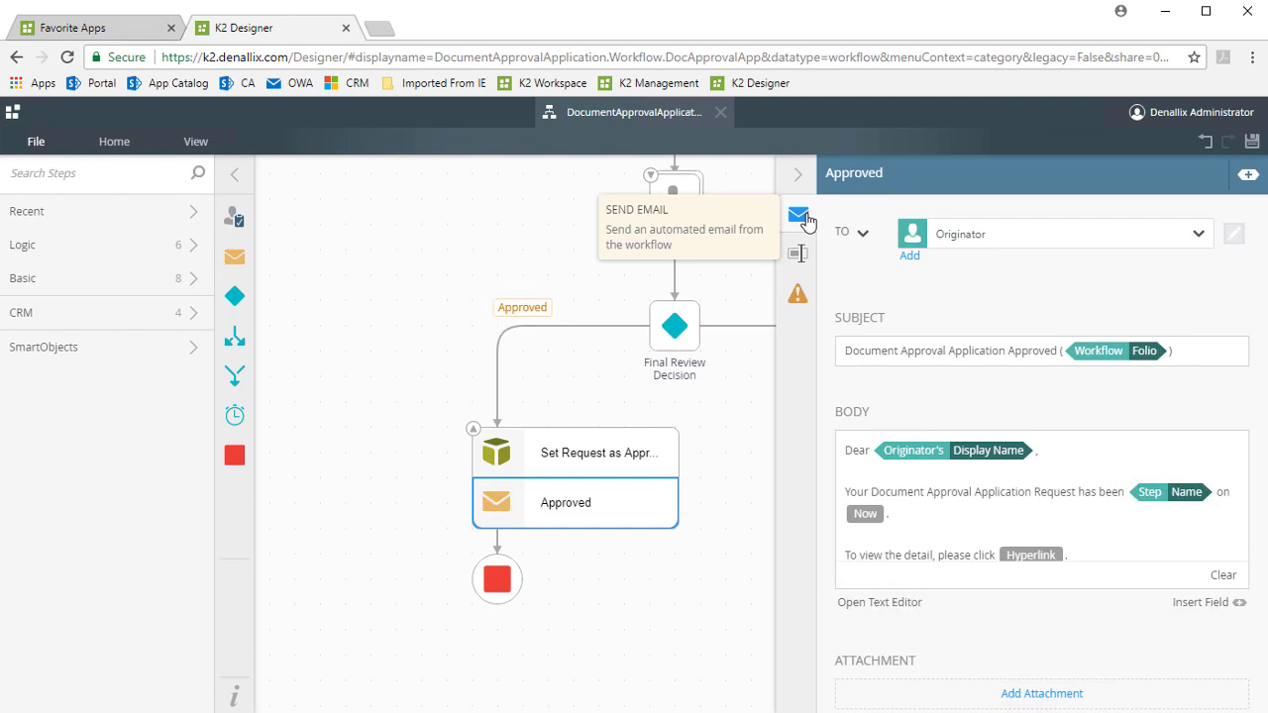
{"action": "left_click", "coordinate": [938, 512]}
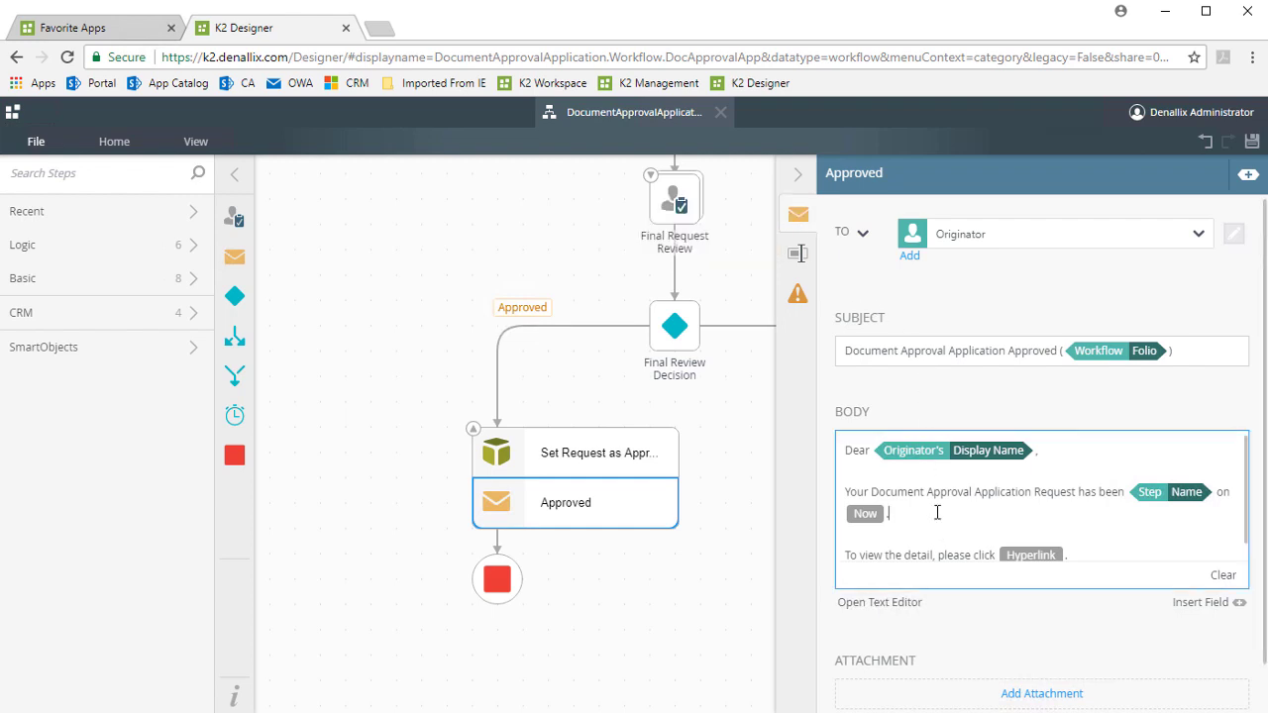
{"action": "key", "text": "Down"}
{"action": "key", "text": "Down"}
{"action": "key", "text": "Home"}
{"action": "key", "text": "shift+End"}
{"action": "key", "text": "Delete"}
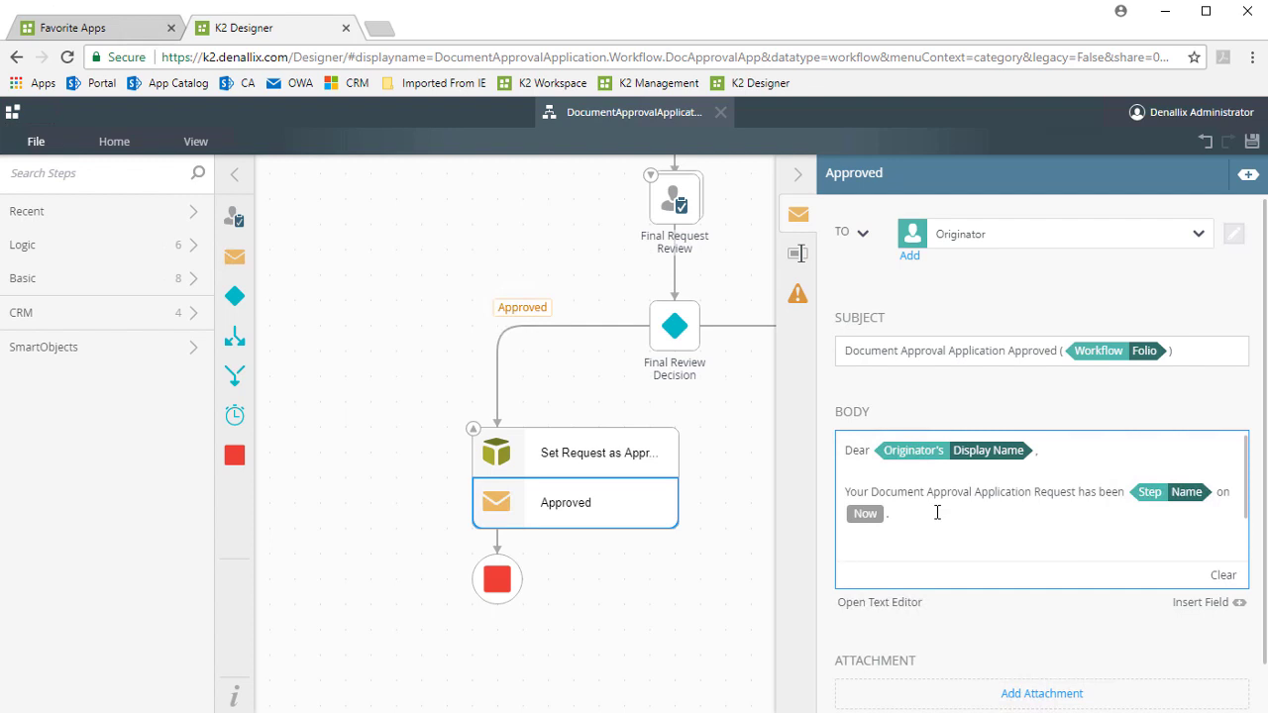
{"action": "key", "text": "ctrl+z"}
{"action": "key", "text": "ctrl+z"}
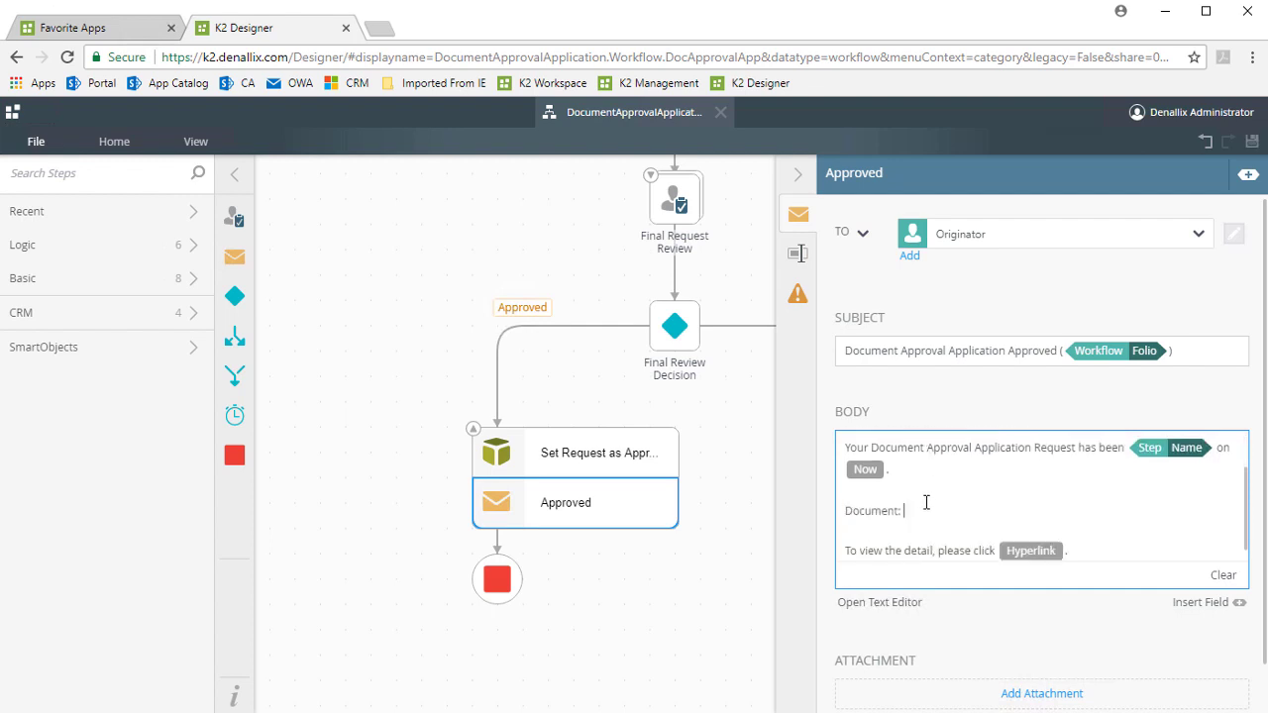
Make the 'Document:' label bold in the rich-text body editor.
{"action": "left_click", "coordinate": [885, 602]}
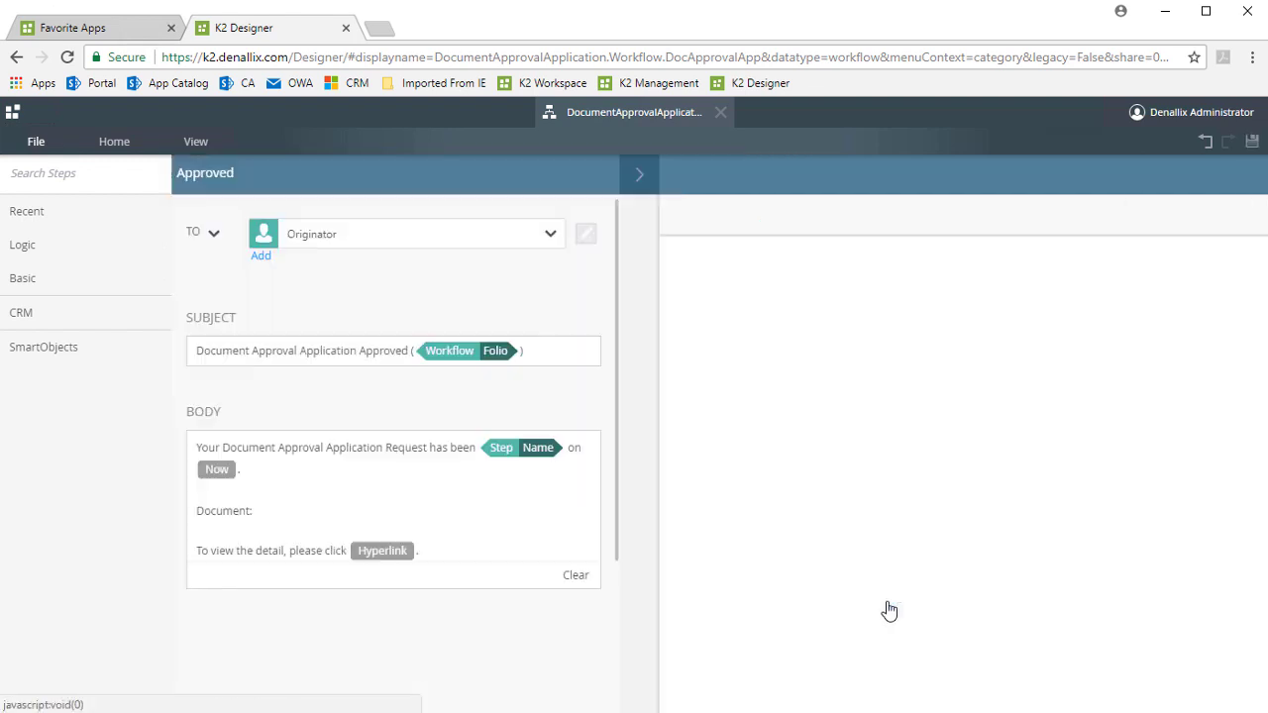
{"action": "left_click_drag", "start_coordinate": [618, 337], "coordinate": [504, 340]}
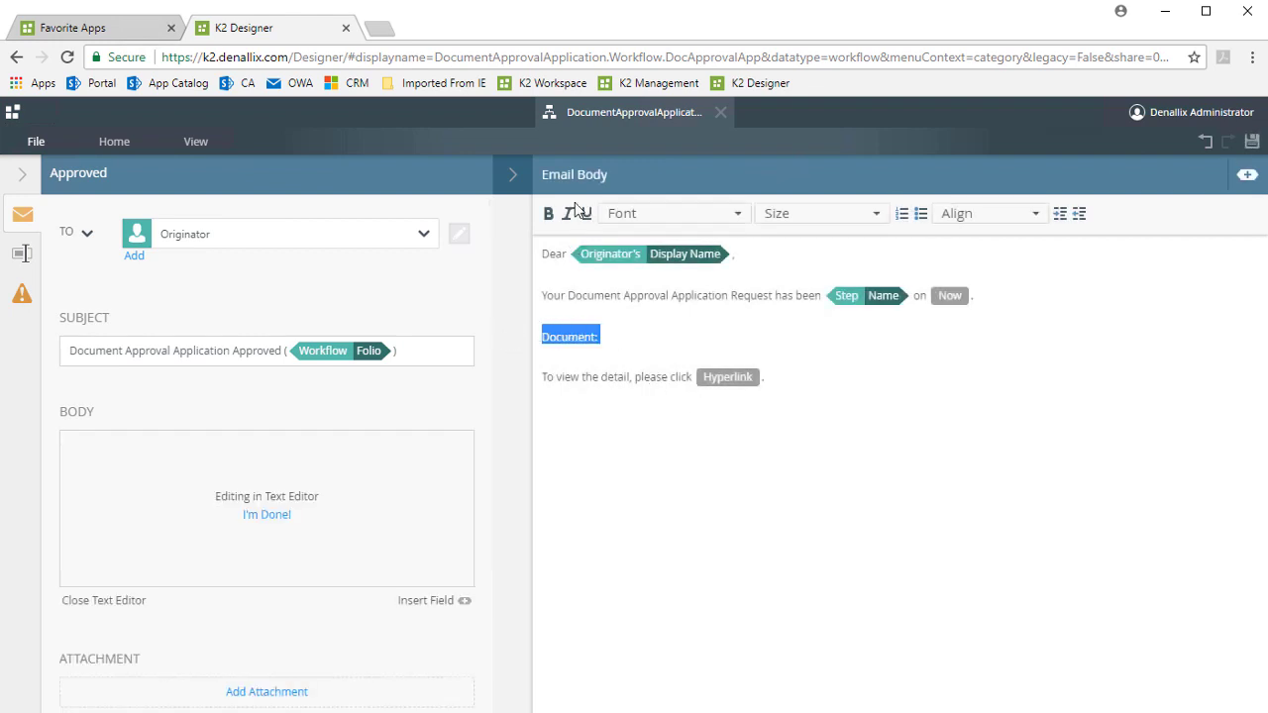
{"action": "left_click", "coordinate": [550, 213]}
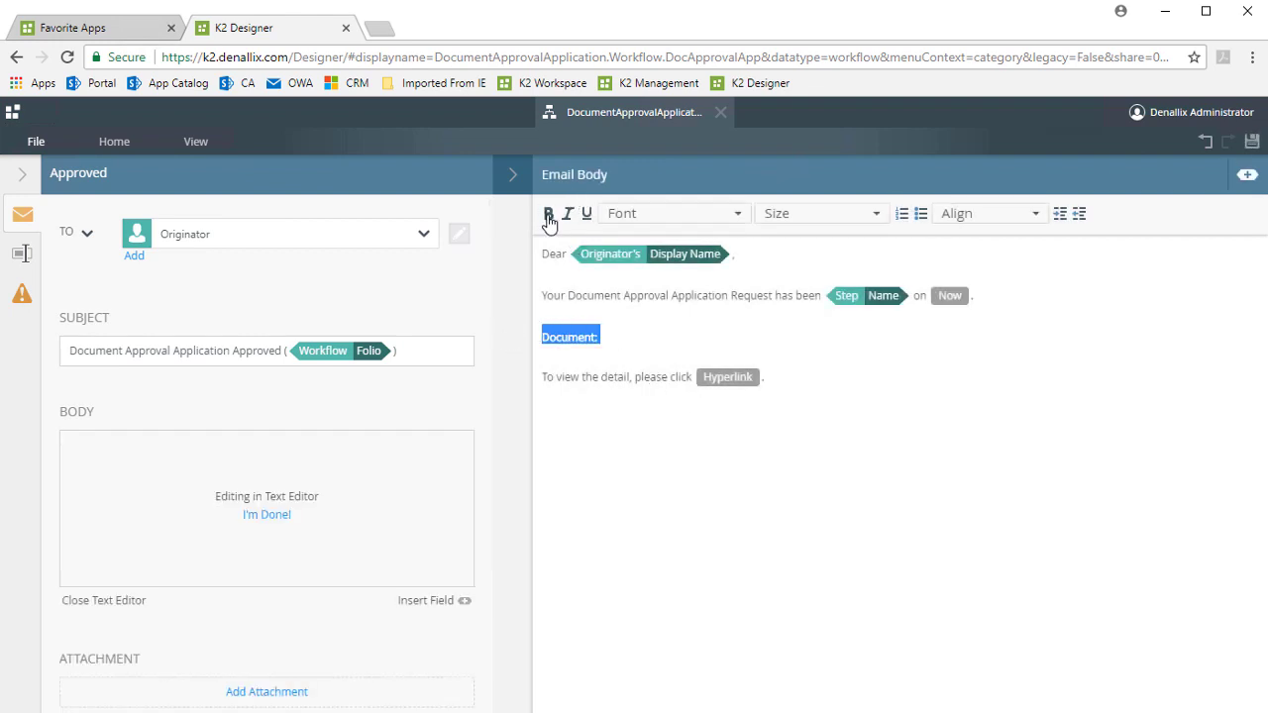
Insert the Data Object Detail > Document > Document Name field after 'Document:' and save the workflow.
{"action": "left_click", "coordinate": [637, 336]}
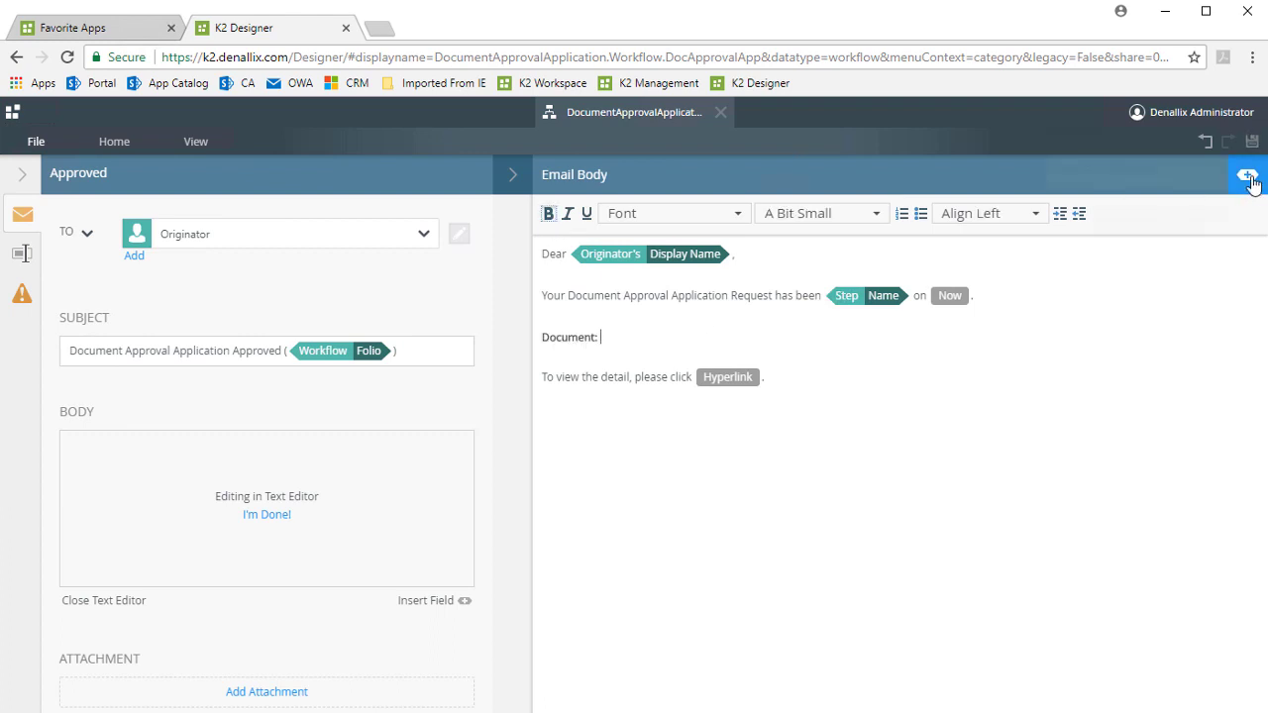
{"action": "left_click", "coordinate": [1248, 176]}
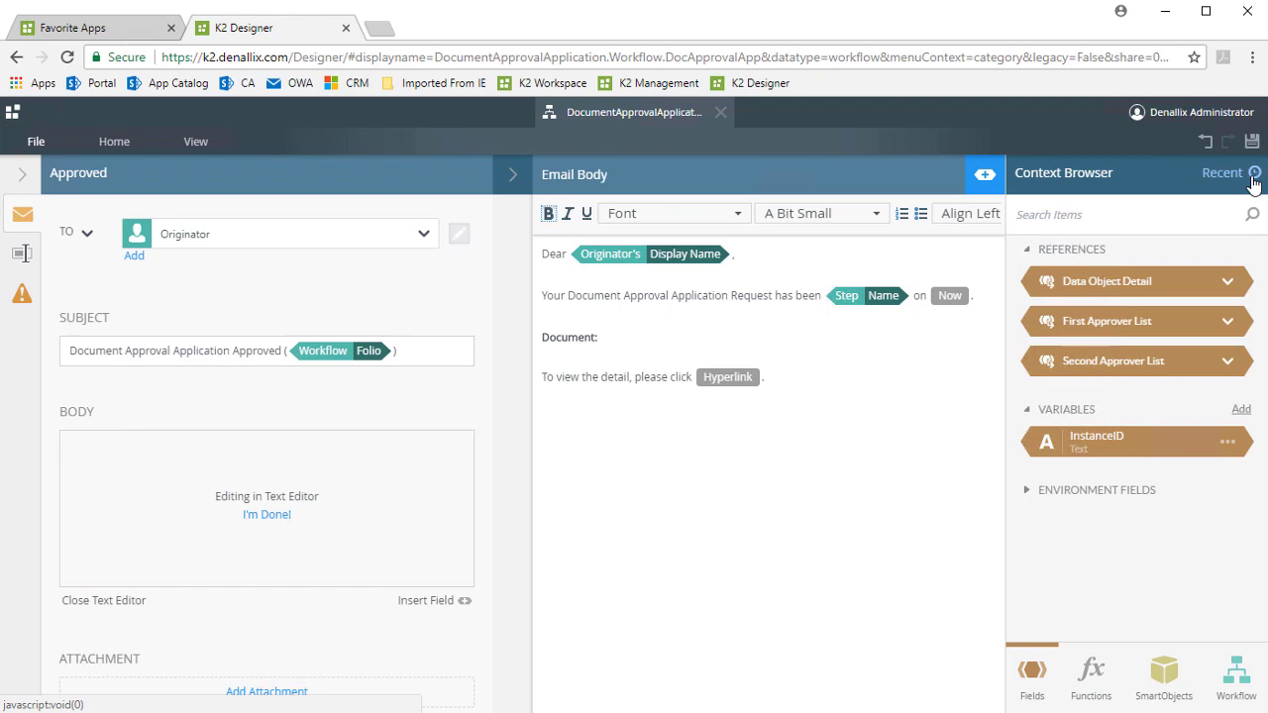
{"action": "left_click", "coordinate": [1230, 284]}
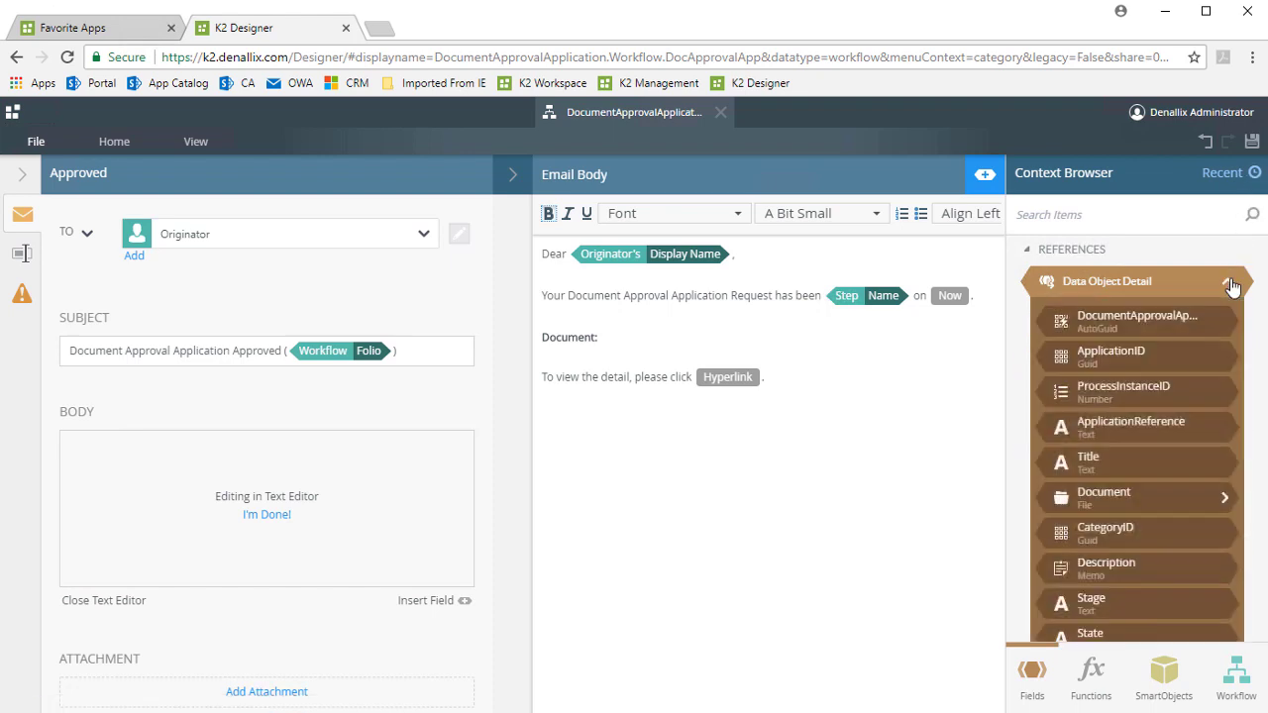
{"action": "left_click", "coordinate": [1225, 497]}
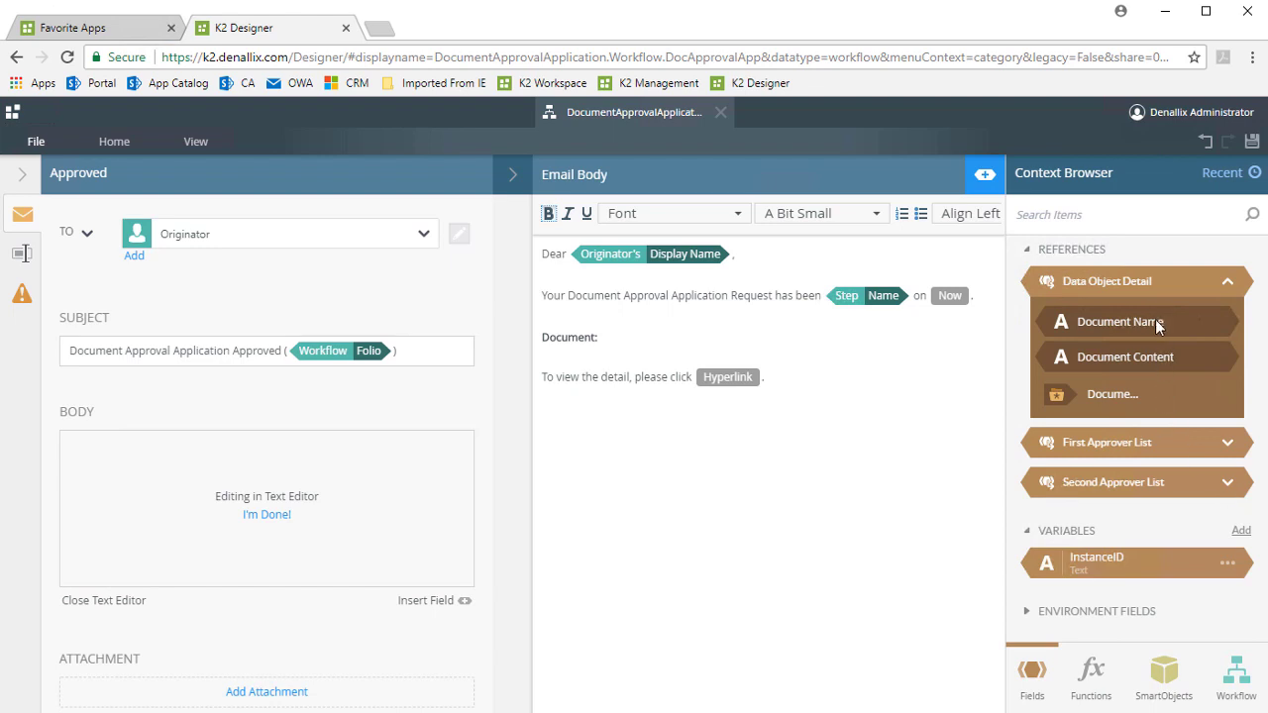
{"action": "left_click_drag", "start_coordinate": [1157, 323], "coordinate": [748, 337]}
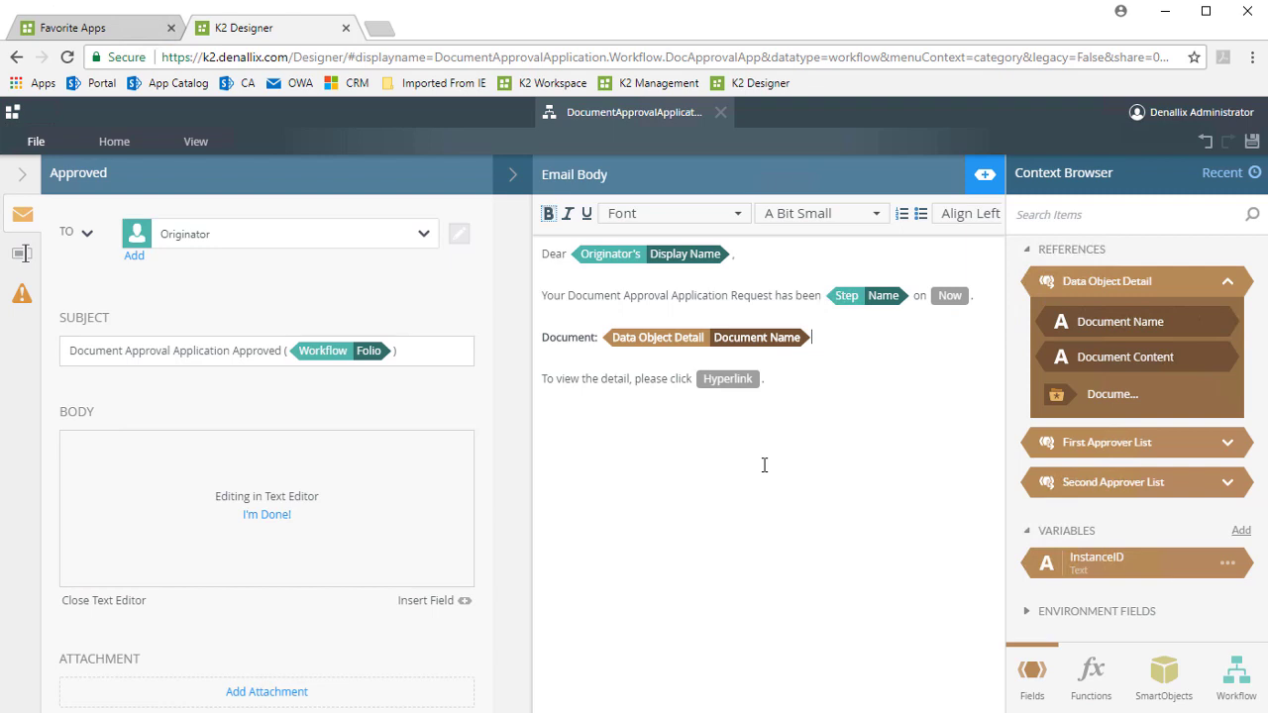
{"action": "left_click", "coordinate": [1253, 145]}
Deploy the updated document approval workflow from the File page.
{"action": "left_click", "coordinate": [38, 143]}
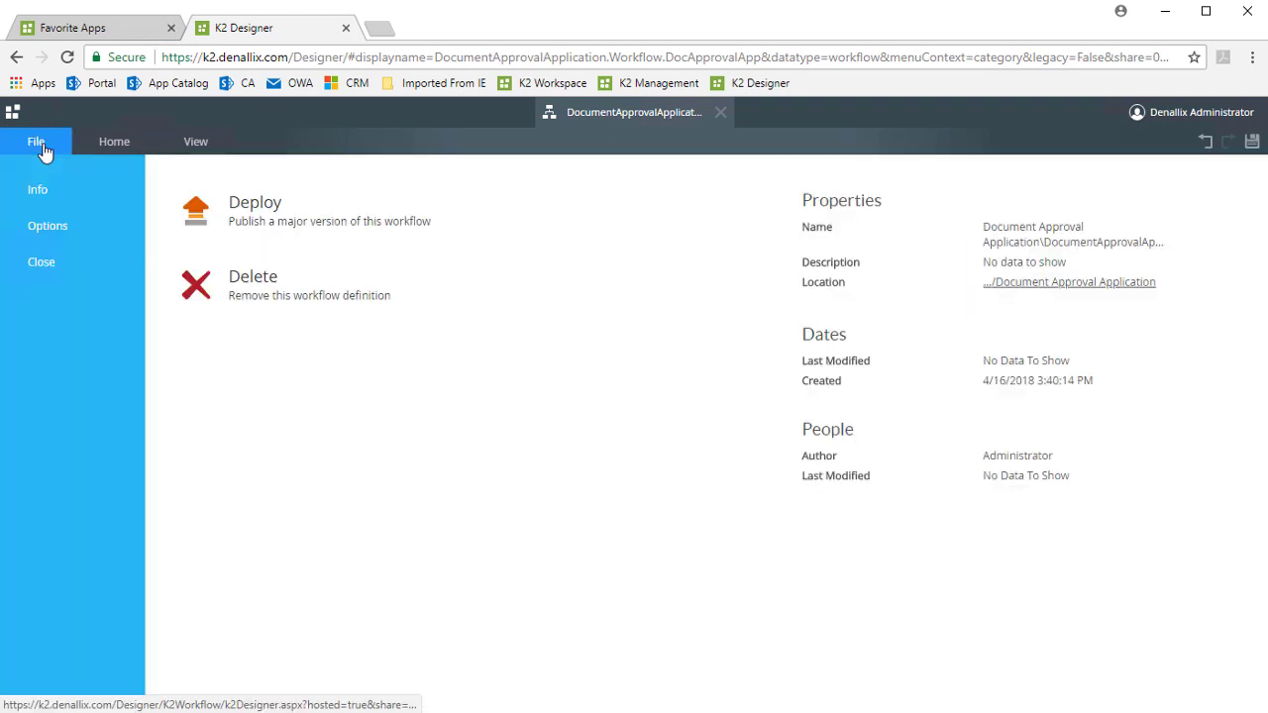
{"action": "left_click", "coordinate": [266, 213]}
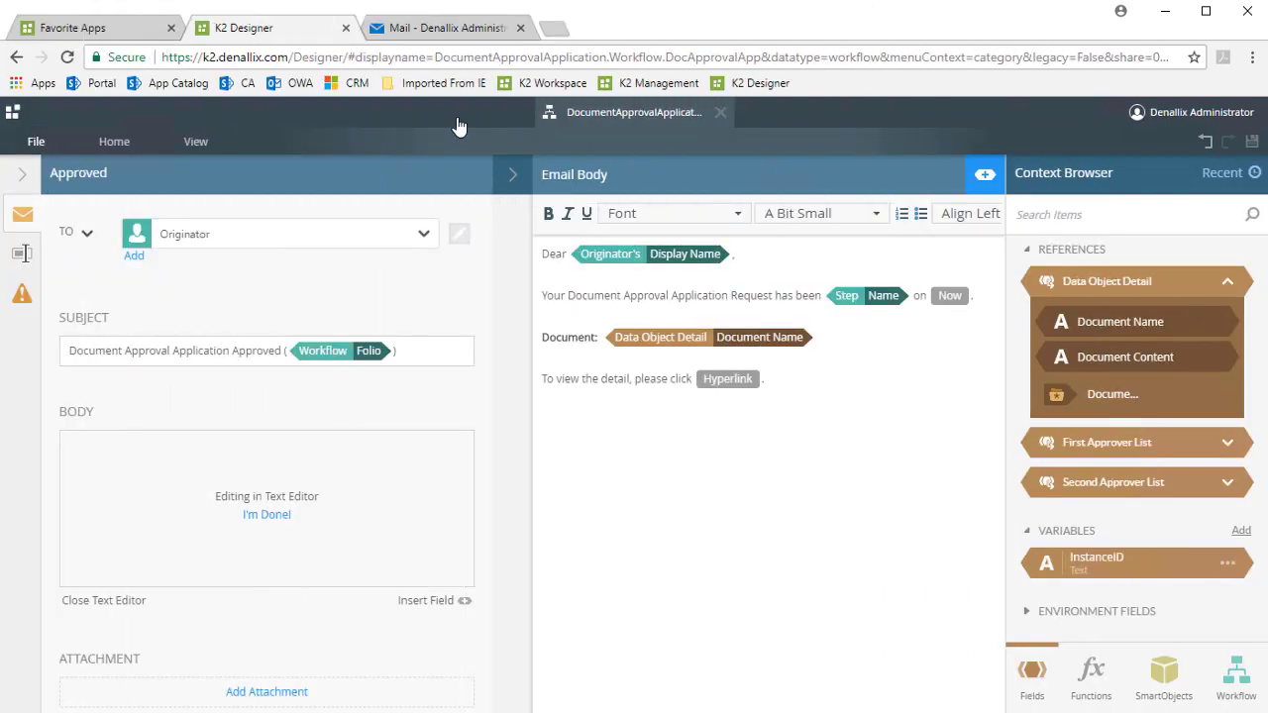
Open the Document Approval Application Approved email in the Mail tab's Inbox.
{"action": "left_click", "coordinate": [417, 33]}
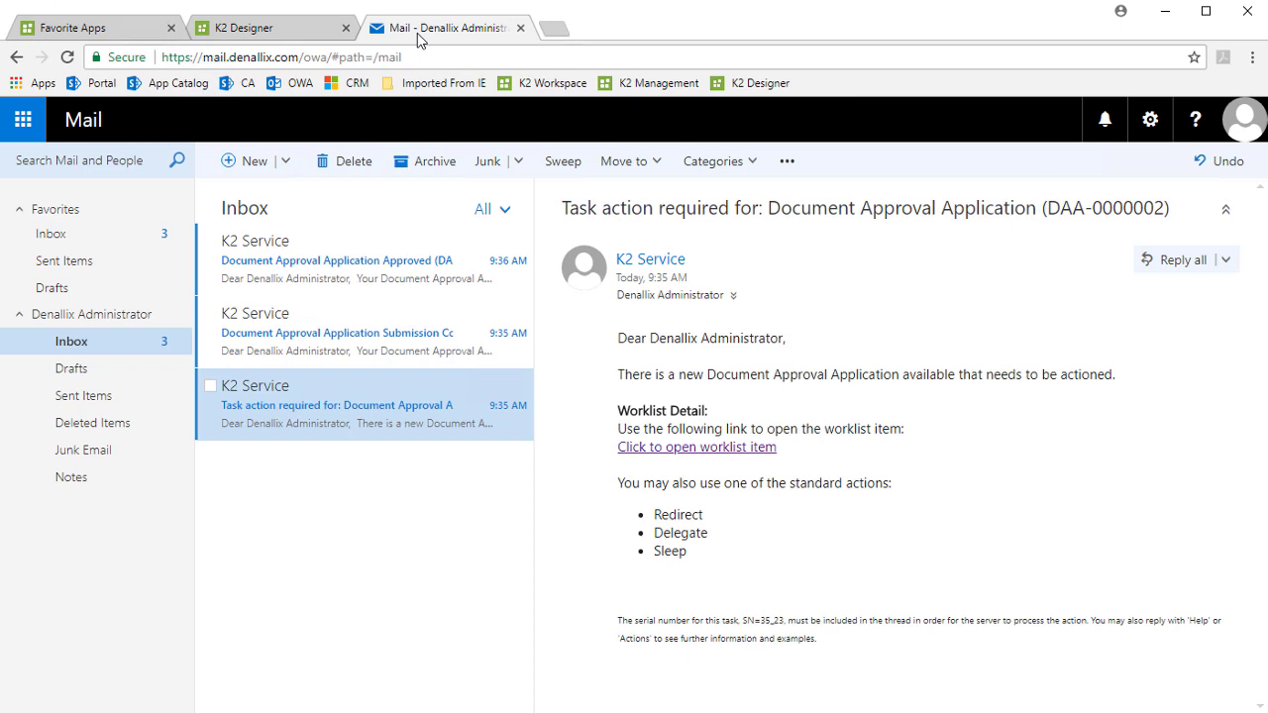
{"action": "left_click", "coordinate": [337, 273]}
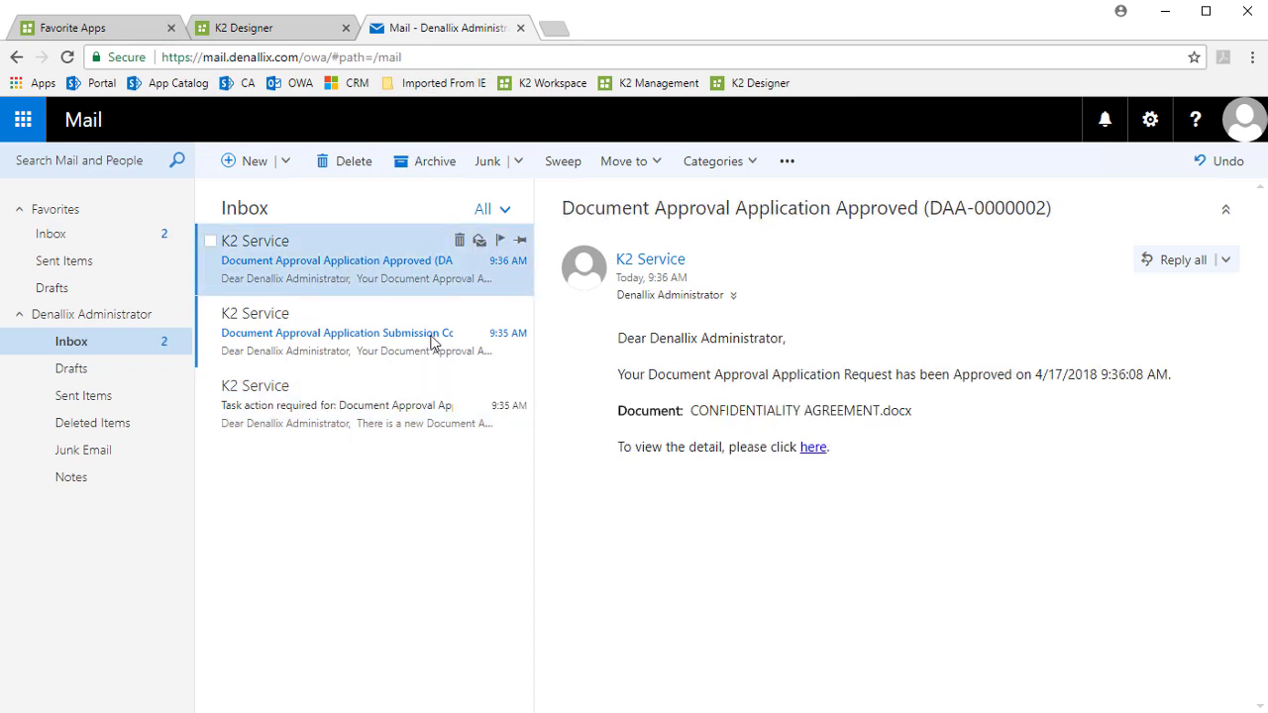